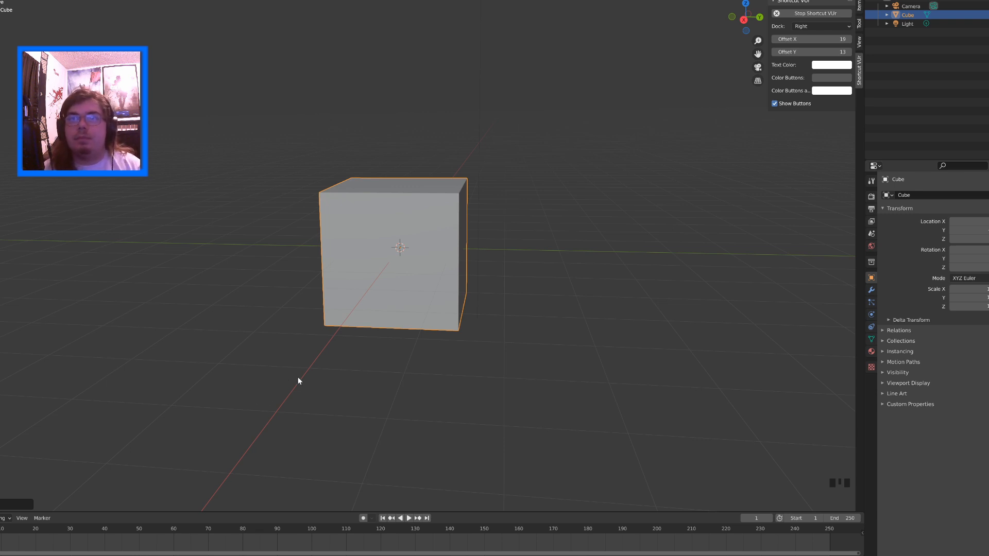
# Examine the default cube from several angles, including axis-aligned views
pyautogui.moveTo(538, 405); pyautogui.dragTo(477, 376, button='middle')
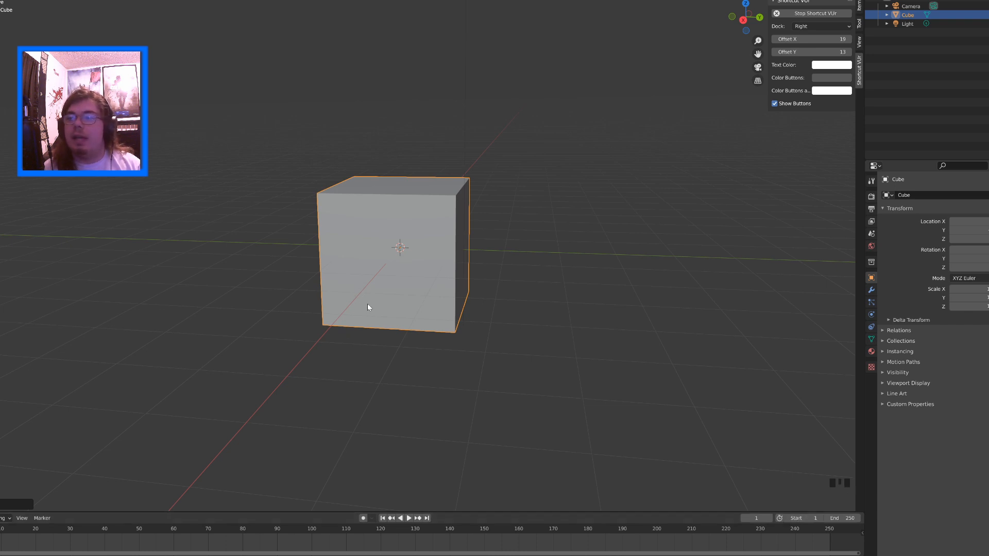
pyautogui.moveTo(362, 304); pyautogui.dragTo(468, 302, button='middle')
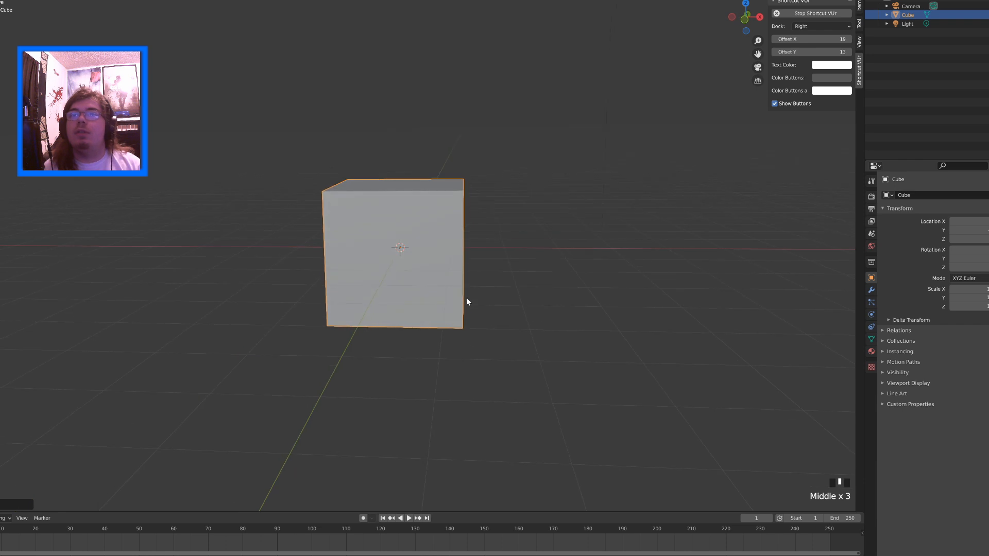
pyautogui.click(745, 18)
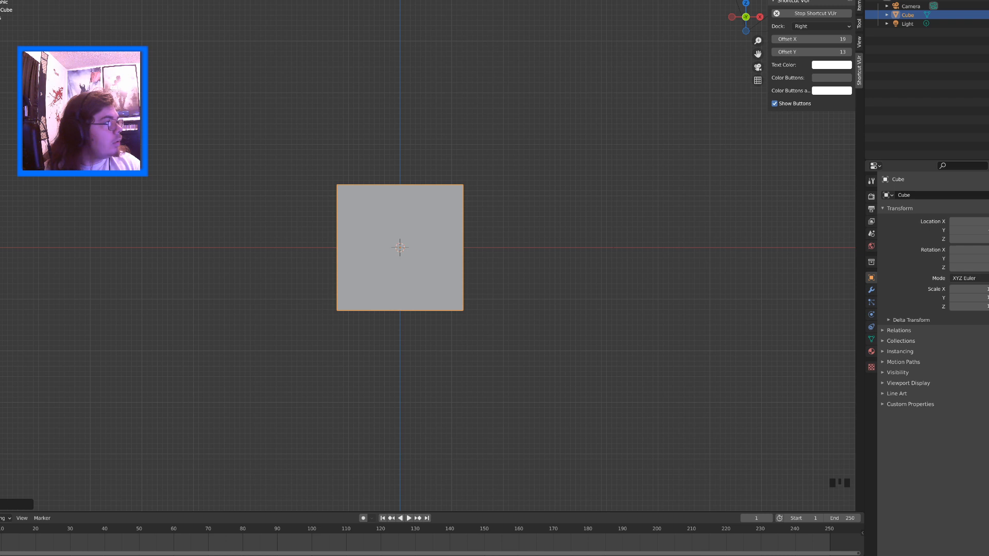
pyautogui.moveTo(492, 224); pyautogui.dragTo(490, 262, button='middle')
pyautogui.click(745, 28)
pyautogui.moveTo(530, 175); pyautogui.dragTo(629, 177, button='middle')
pyautogui.click(745, 28)
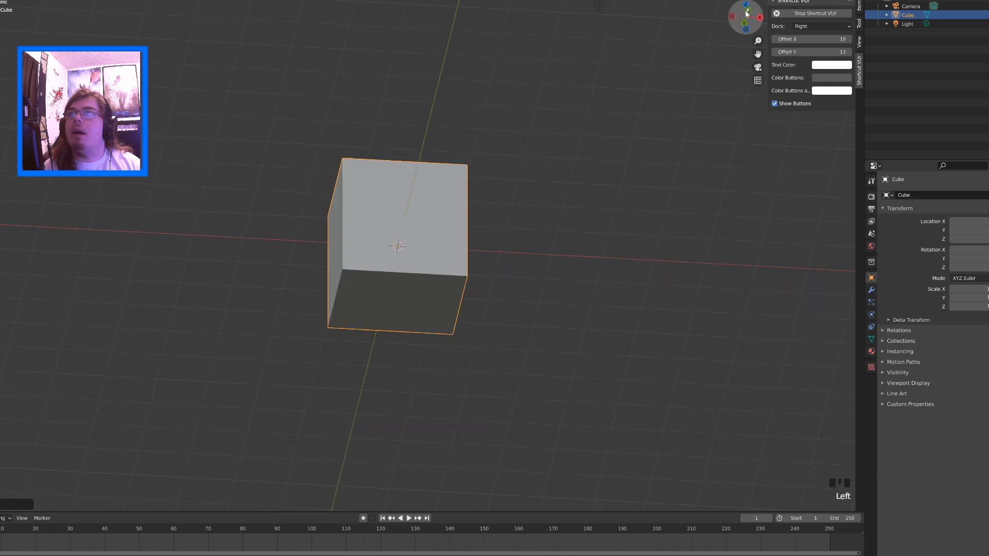
pyautogui.moveTo(754, 12); pyautogui.dragTo(687, 30)
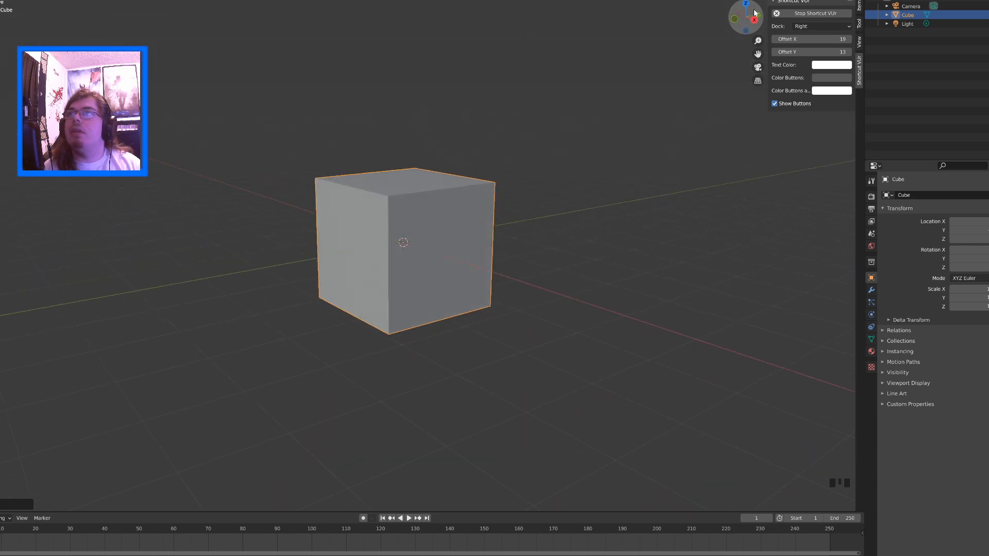
# Activate the Move tool on the cube, make a trial move and undo it
pyautogui.hotkey('shift', 'space')
pyautogui.click(370, 268)
pyautogui.moveTo(370, 267); pyautogui.dragTo(436, 246, button='middle')
pyautogui.moveTo(437, 246); pyautogui.dragTo(519, 270)
pyautogui.hotkey('ctrl', 'z')
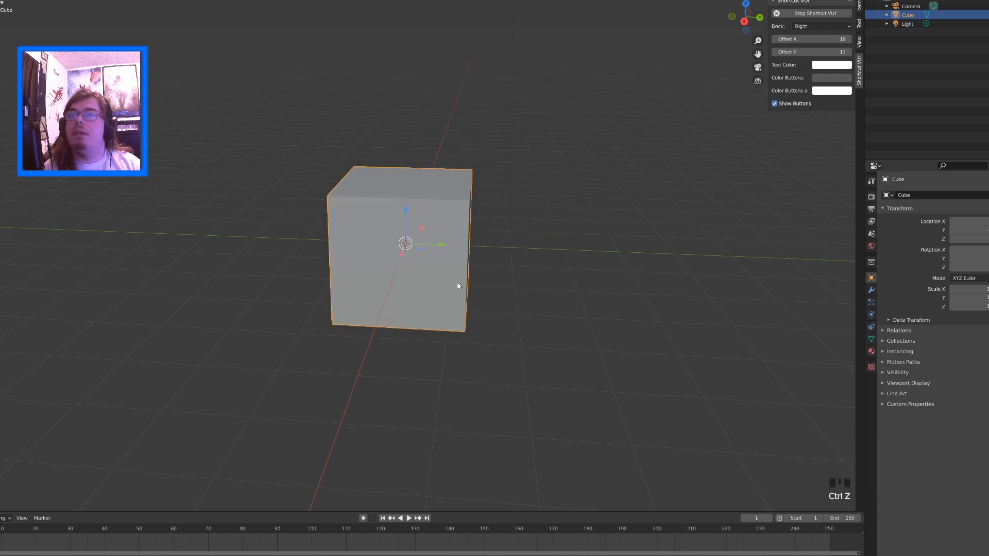
# Try moving the cube with its gizmo handles, undoing each trial move
pyautogui.moveTo(417, 279); pyautogui.dragTo(425, 233, button='middle')
pyautogui.moveTo(409, 227); pyautogui.dragTo(503, 126)
pyautogui.moveTo(503, 300); pyautogui.dragTo(468, 276, button='middle')
pyautogui.hotkey('ctrl', 'z')
pyautogui.moveTo(393, 217); pyautogui.dragTo(441, 104)
pyautogui.hotkey('ctrl', 'z')
# Move the cube straight up along the Z axis so it floats above the grid
pyautogui.moveTo(662, 209); pyautogui.dragTo(587, 243, button='middle')
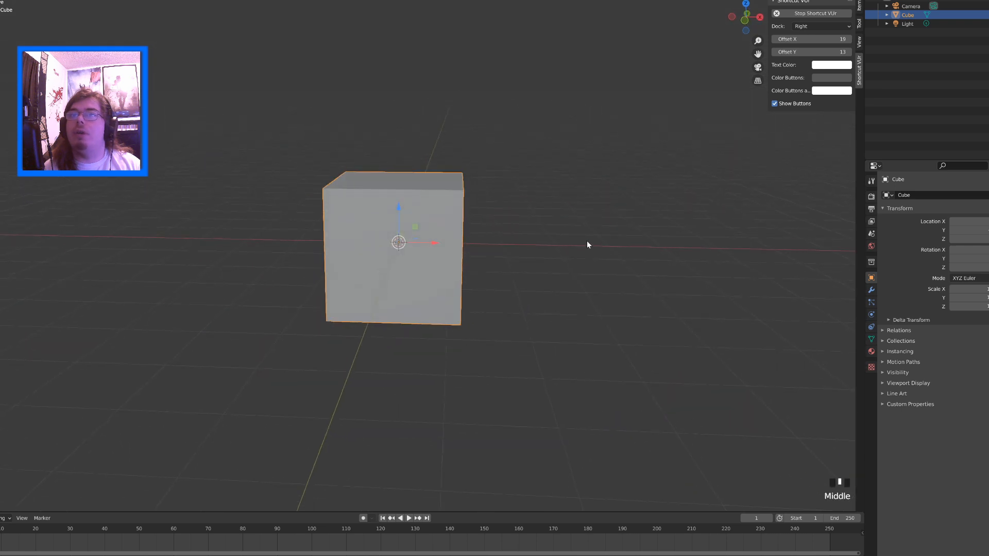
pyautogui.moveTo(455, 236); pyautogui.dragTo(475, 257, button='middle')
pyautogui.moveTo(494, 206); pyautogui.dragTo(483, 186, button='middle')
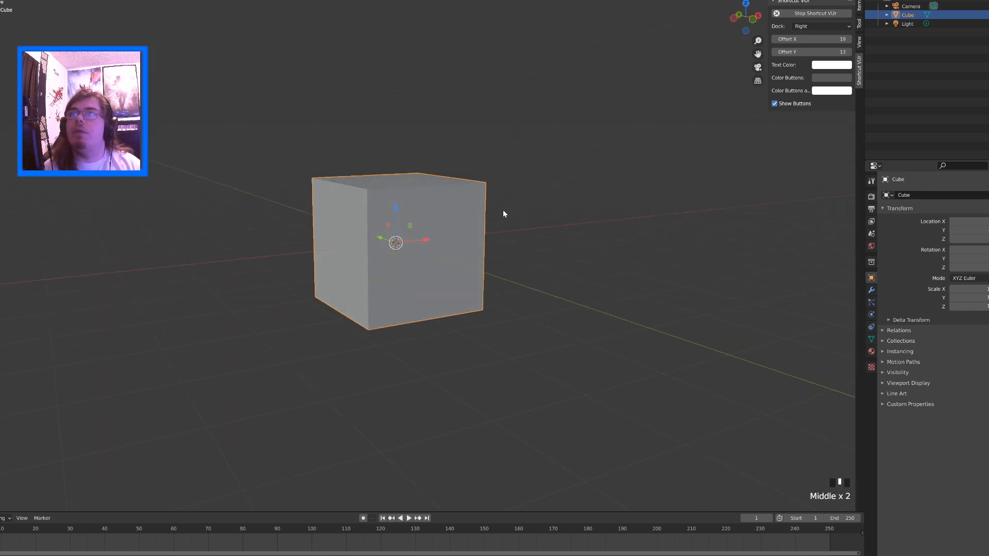
pyautogui.moveTo(397, 216); pyautogui.dragTo(419, 78)
pyautogui.keyDown('shift'); pyautogui.moveTo(419, 78); pyautogui.dragTo(413, 234, button='middle'); pyautogui.keyUp('shift')
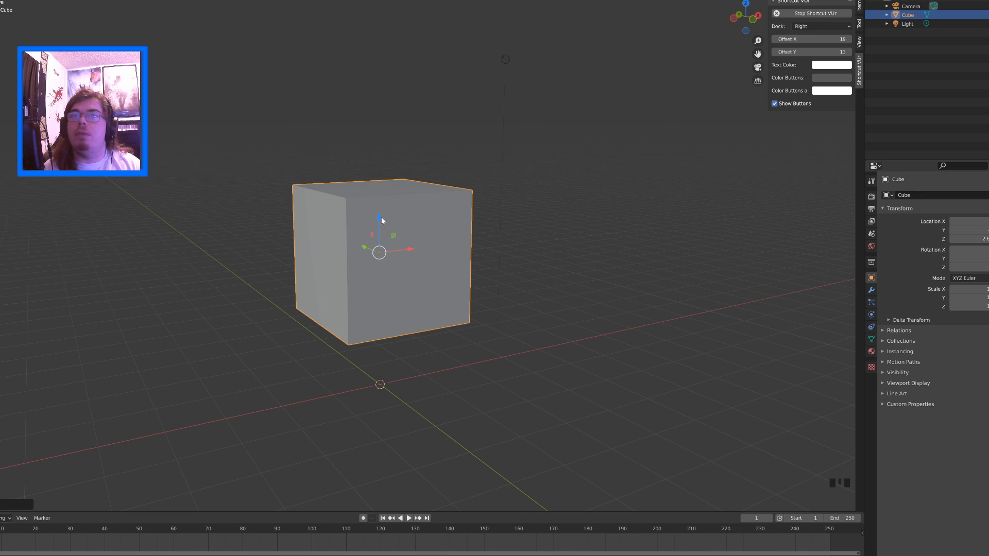
pyautogui.moveTo(381, 220); pyautogui.dragTo(394, 198)
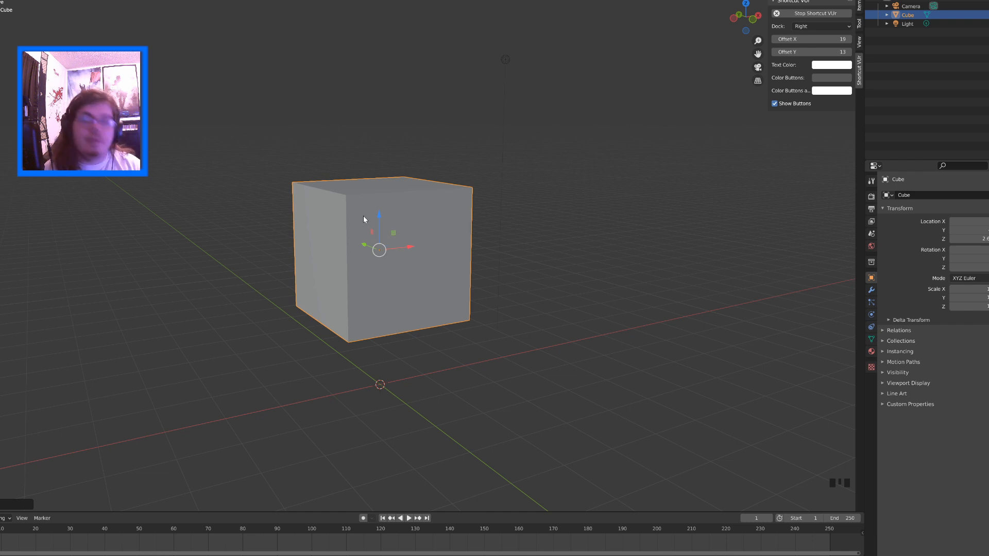
# Try another move of the raised cube and undo it
pyautogui.moveTo(440, 253); pyautogui.dragTo(392, 242, button='middle')
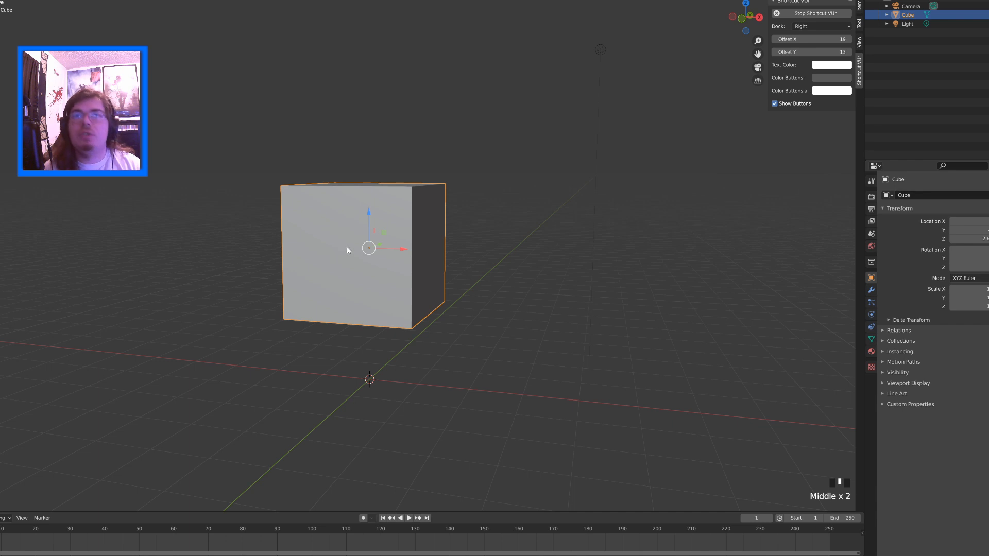
pyautogui.moveTo(384, 235); pyautogui.dragTo(325, 239)
pyautogui.moveTo(333, 222); pyautogui.dragTo(377, 215, button='middle')
pyautogui.hotkey('ctrl', 'z')
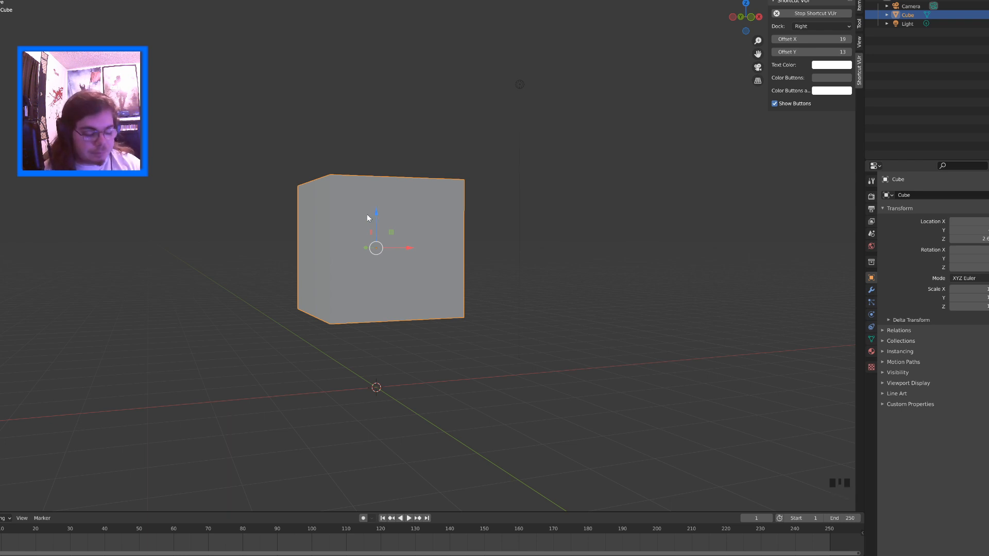
pyautogui.moveTo(281, 225)
pyautogui.mouseDown(button='middle')
pyautogui.moveTo(342, 230)
pyautogui.moveTo(289, 243)
pyautogui.mouseUp(button='middle')
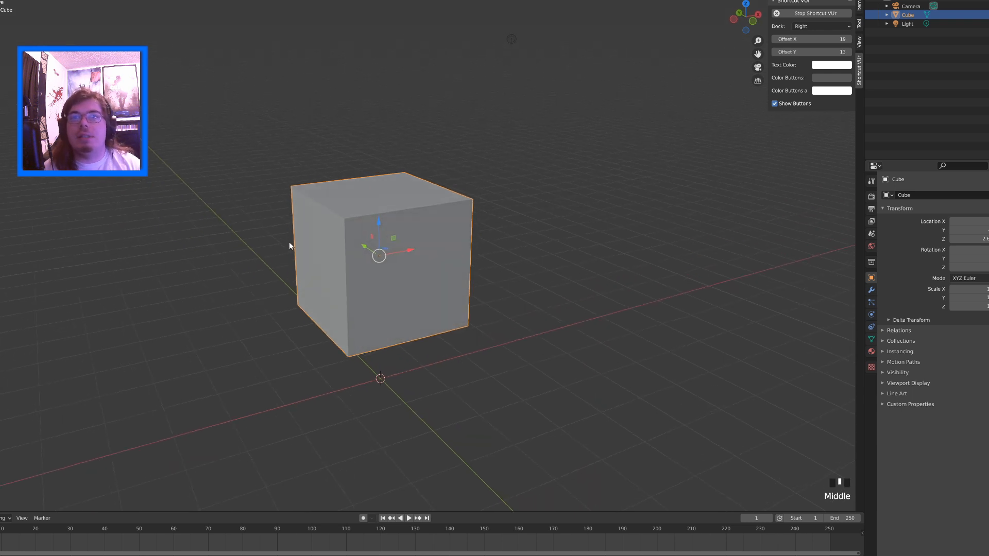
pyautogui.moveTo(271, 244); pyautogui.dragTo(269, 229, button='middle')
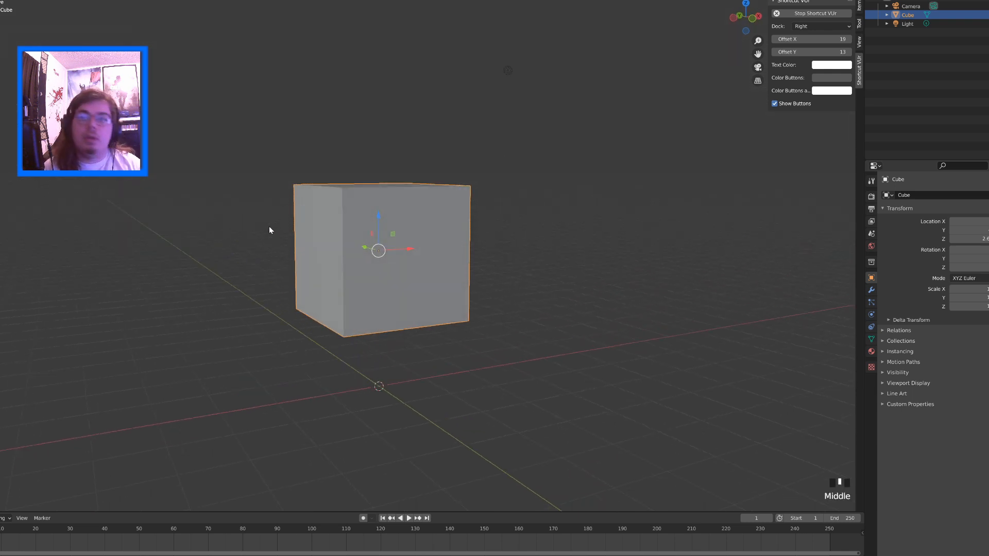
# Switch the active tool from Move to Scale for the raised cube
pyautogui.hotkey('shift', 'space')
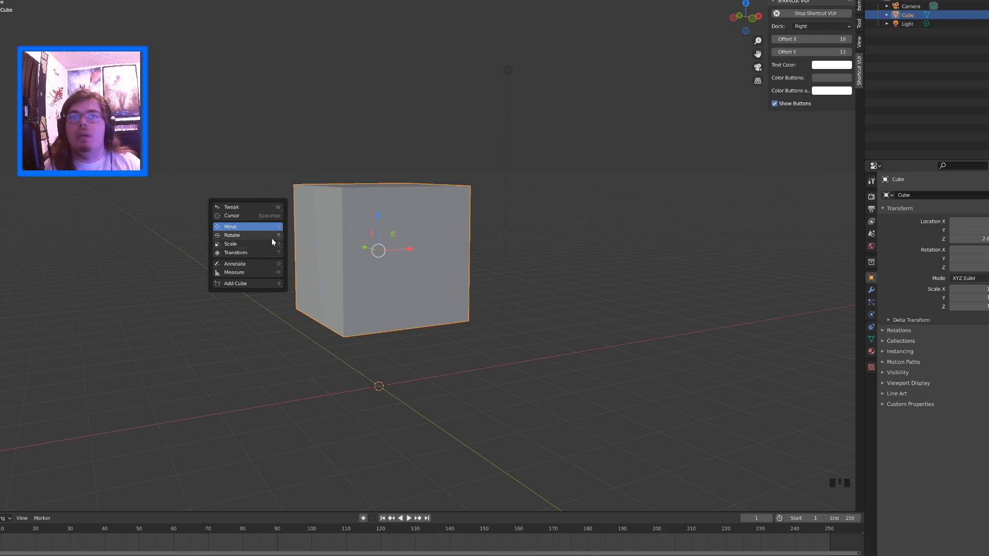
pyautogui.hotkey('shift', 'space')
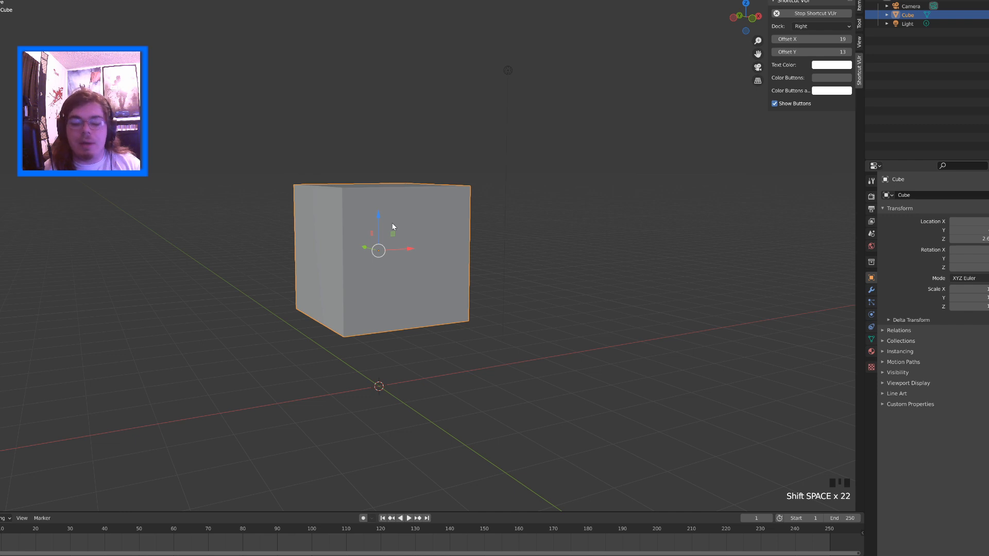
pyautogui.hotkey('shift', 'space')
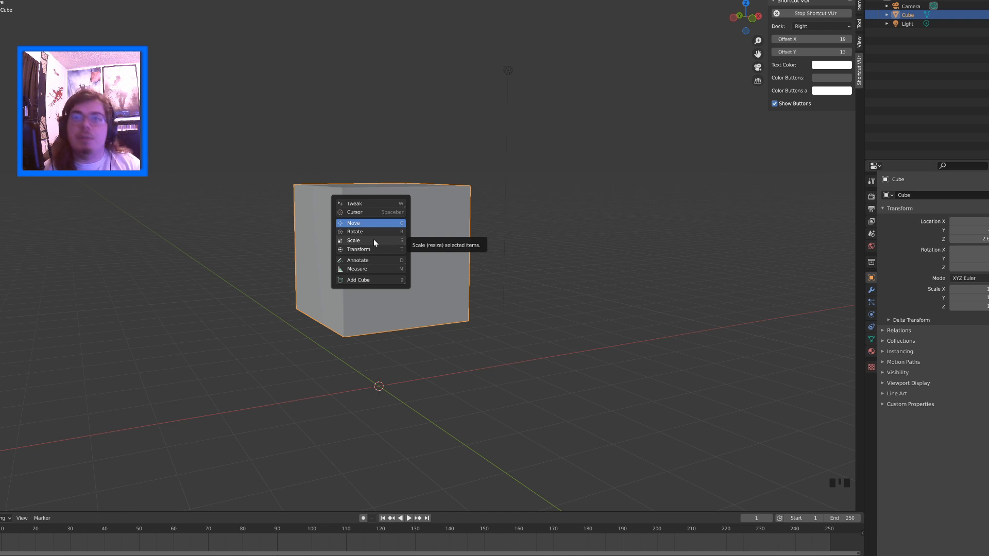
pyautogui.hotkey('shift', 'space')
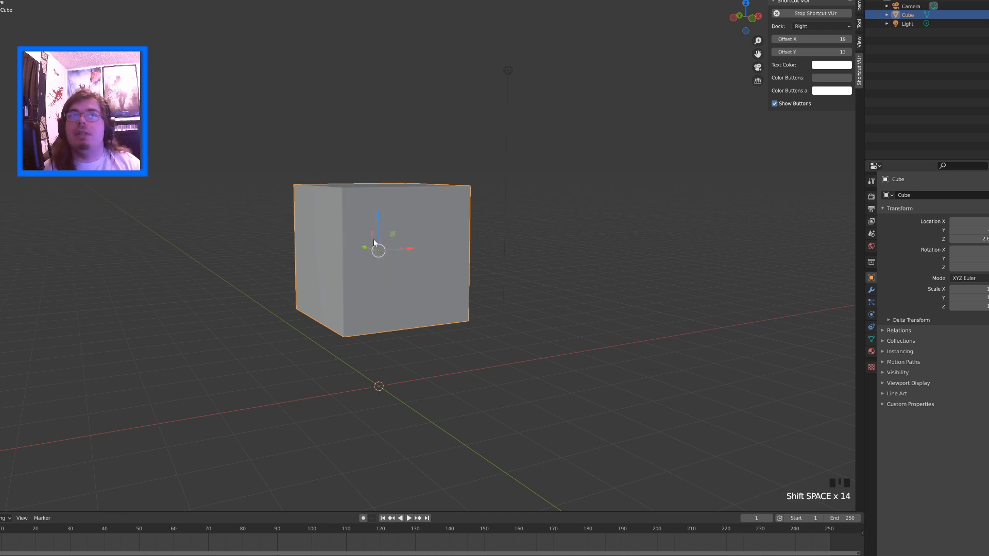
pyautogui.hotkey('shift', 'space')
pyautogui.click(354, 249)
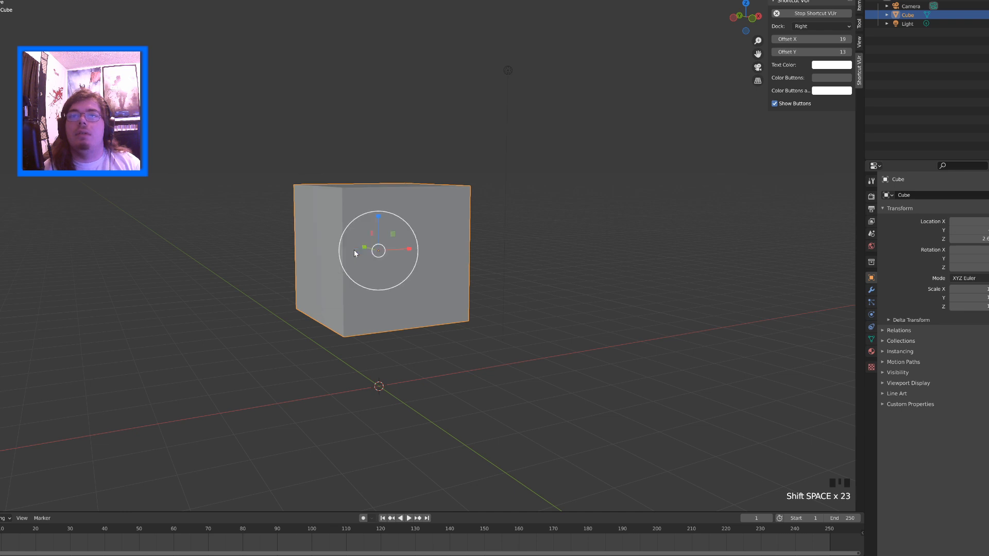
# Scale the cube down along the Z axis into a flat slab
pyautogui.moveTo(385, 240); pyautogui.dragTo(395, 238, button='middle')
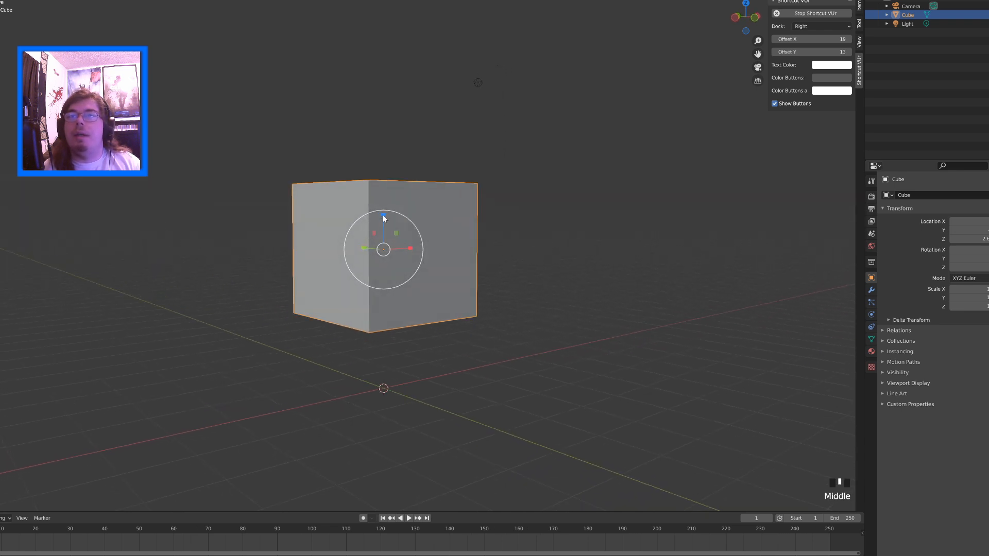
pyautogui.moveTo(382, 215); pyautogui.dragTo(389, 238)
pyautogui.moveTo(389, 238)
pyautogui.mouseDown(button='middle')
pyautogui.moveTo(422, 283)
pyautogui.moveTo(412, 331)
pyautogui.moveTo(407, 257)
pyautogui.moveTo(387, 227)
pyautogui.mouseUp(button='middle')
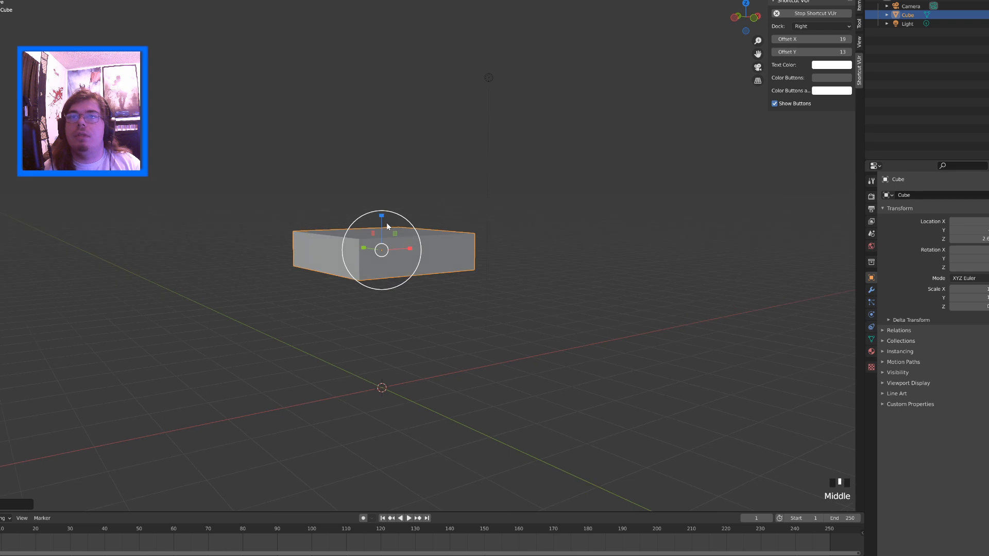
pyautogui.moveTo(387, 227); pyautogui.dragTo(383, 226)
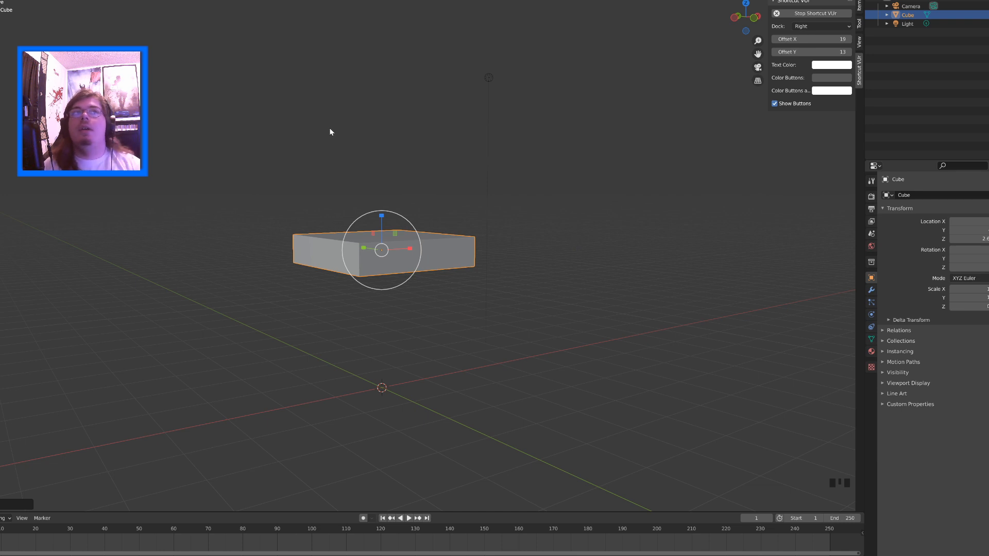
# Switch the flattened cube from Object Mode to Edit Mode
pyautogui.moveTo(350, 156); pyautogui.dragTo(462, 221, button='middle')
pyautogui.scroll(3, 406, 206)
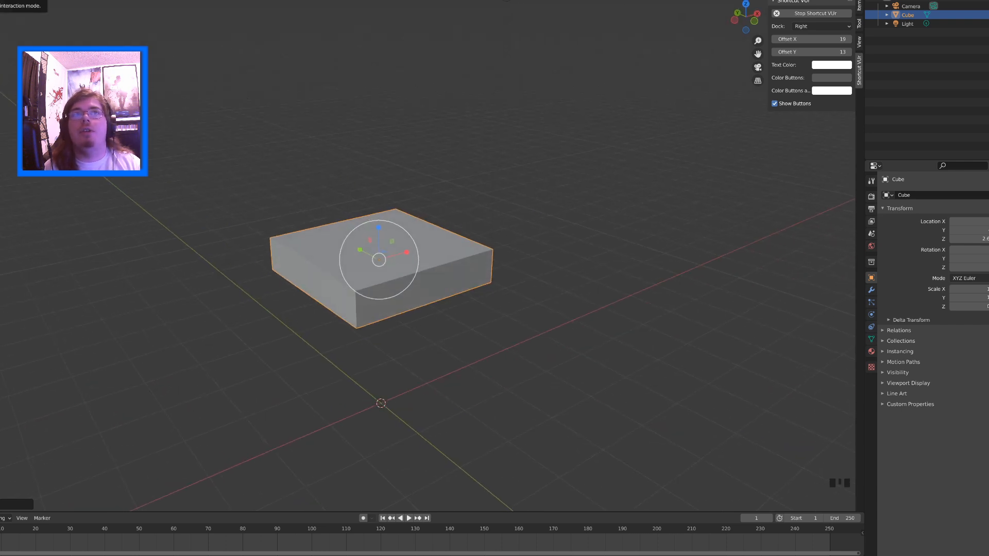
pyautogui.click(1, 1)
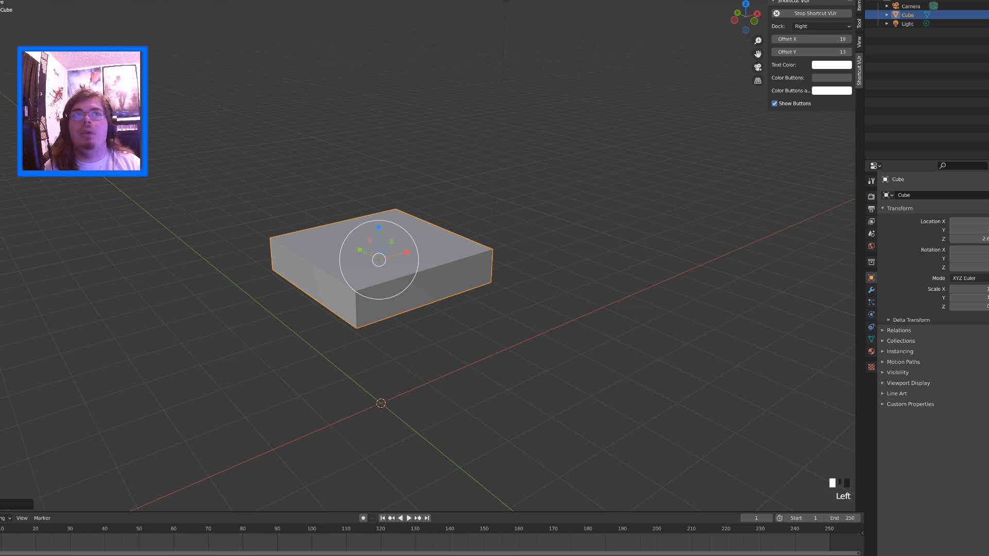
pyautogui.press('Tab')
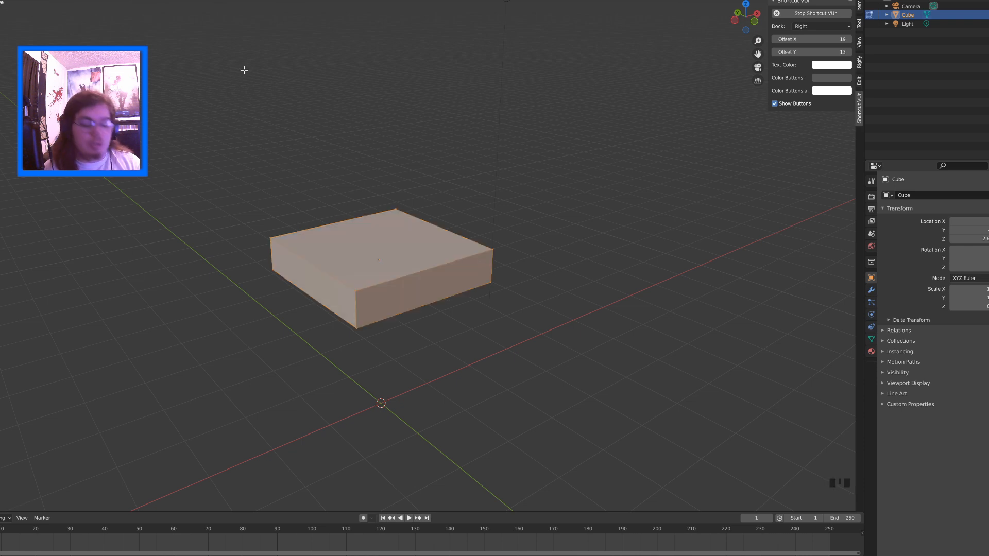
pyautogui.moveTo(359, 69); pyautogui.dragTo(297, 93, button='middle')
pyautogui.press('Tab')
pyautogui.press('Tab')
pyautogui.press('Tab')
pyautogui.press('Tab')
pyautogui.press('Tab')
pyautogui.press('Tab')
pyautogui.press('Tab')
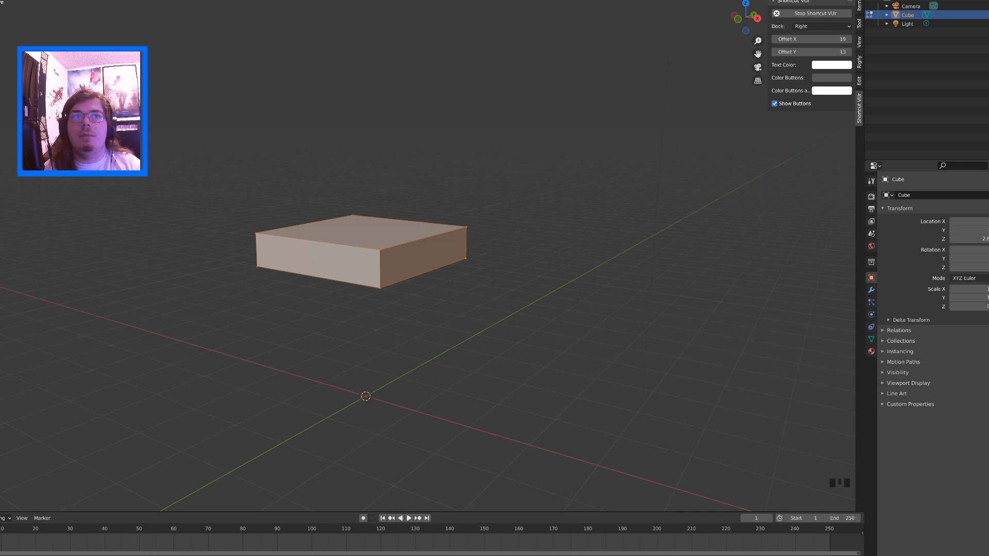
# Add a loop cut through the middle of the slab, running along the Y axis
pyautogui.moveTo(295, 200); pyautogui.dragTo(358, 171, button='middle')
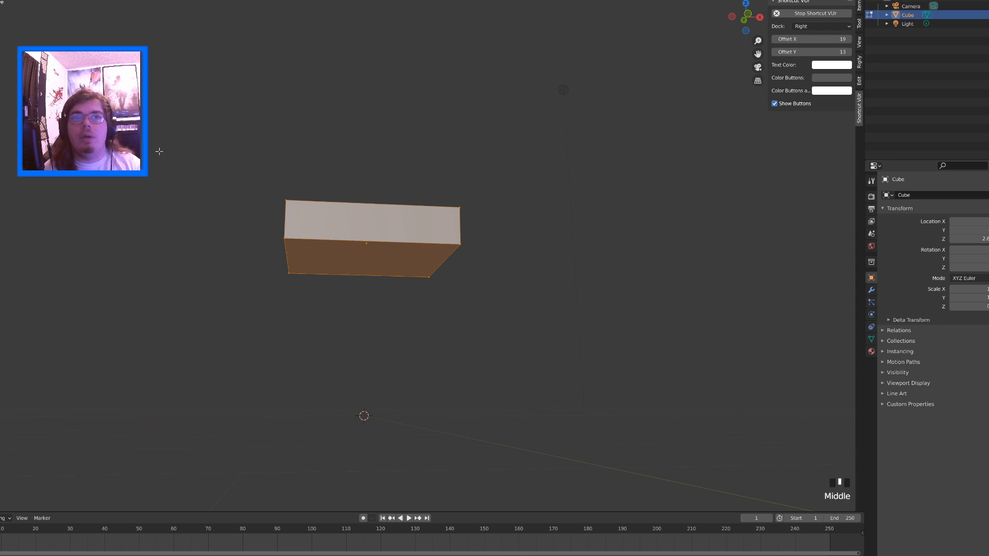
pyautogui.moveTo(154, 150); pyautogui.dragTo(158, 188, button='middle')
pyautogui.hotkey('ctrl', 'r')
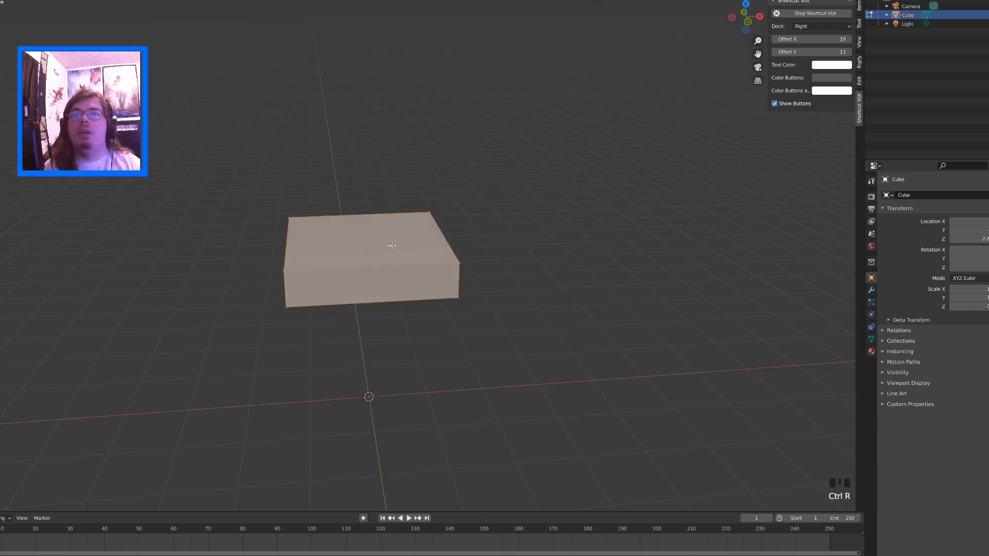
pyautogui.click(350, 211)
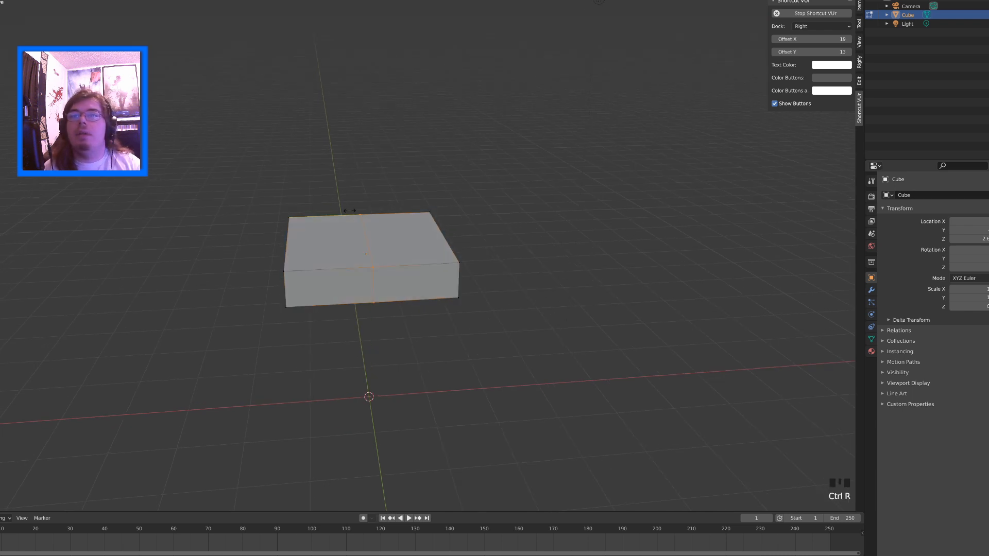
pyautogui.click(347, 212)
# Try a second loop cut across the slab along the X axis and undo it
pyautogui.moveTo(393, 201); pyautogui.dragTo(327, 205, button='middle')
pyautogui.hotkey('ctrl', 'r')
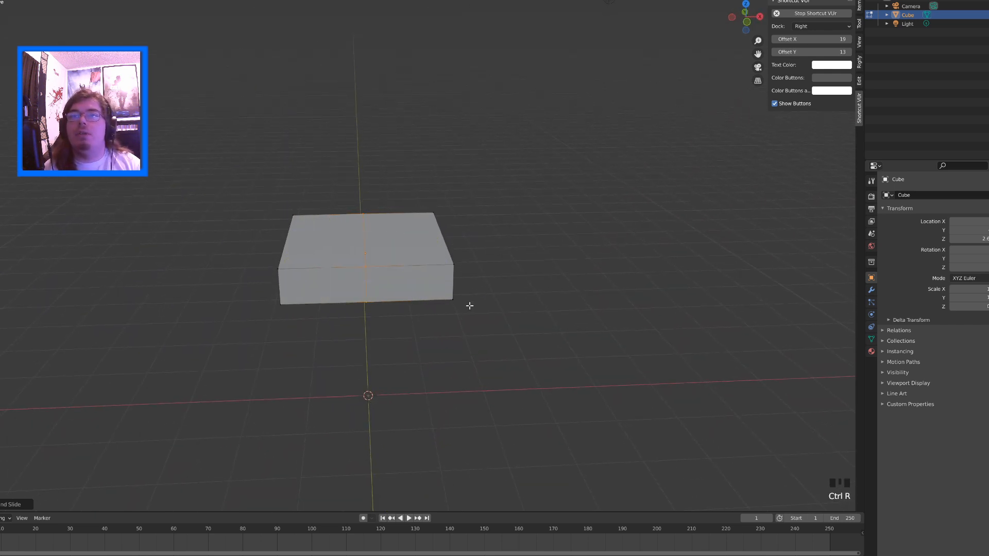
pyautogui.click(452, 242)
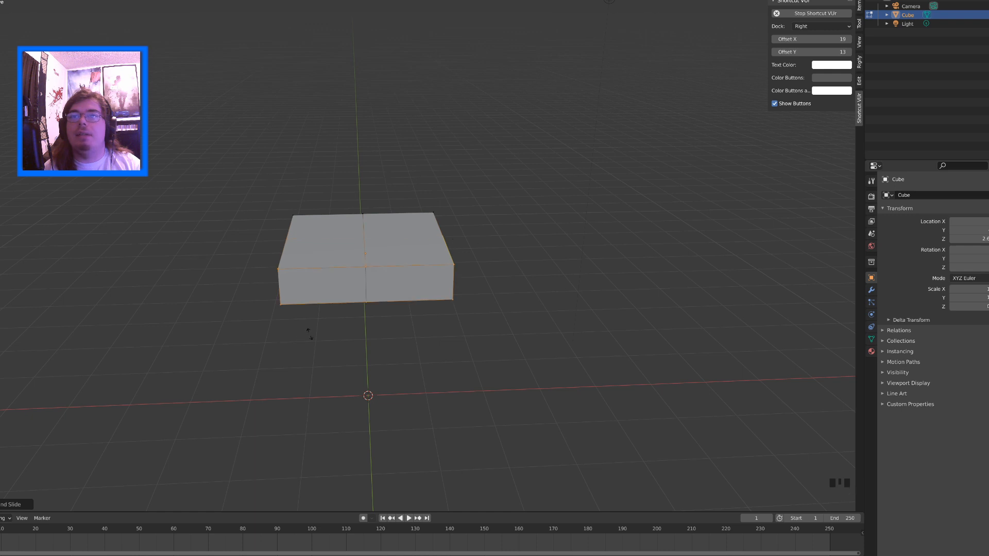
pyautogui.click(445, 239)
pyautogui.hotkey('ctrl', 'z')
# Add a centred loop cut along the X axis, perpendicular to the existing cut
pyautogui.hotkey('ctrl', 'r')
pyautogui.click(445, 239)
pyautogui.click(445, 239)
pyautogui.moveTo(322, 285); pyautogui.dragTo(492, 251, button='middle')
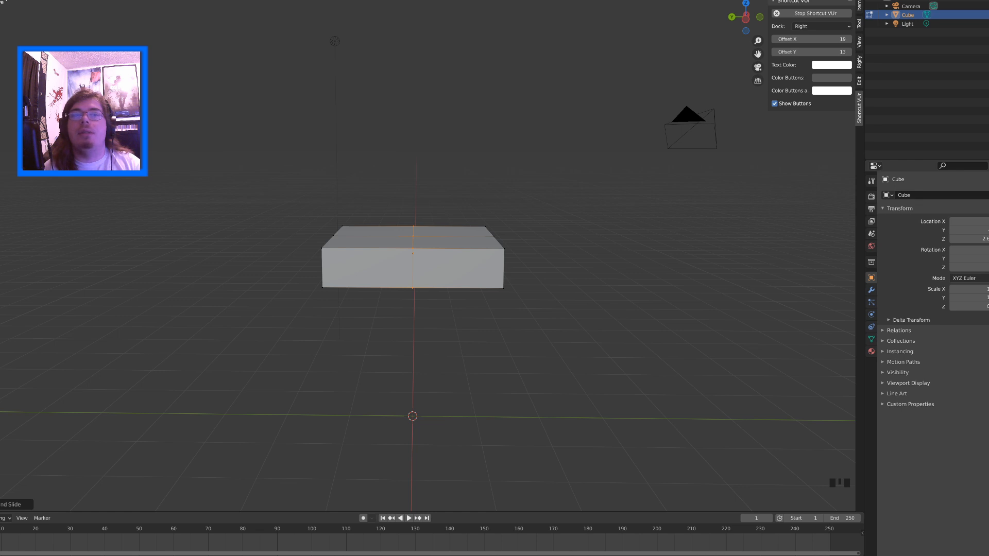
# Select individual vertices on the slab's top face, ending with a corner vertex
pyautogui.click(413, 249)
pyautogui.click(413, 237)
pyautogui.click(413, 248)
pyautogui.moveTo(334, 165); pyautogui.dragTo(371, 168, button='middle')
pyautogui.scroll(2, 412, 247)
pyautogui.click(401, 260)
pyautogui.moveTo(401, 260); pyautogui.dragTo(423, 226, button='middle')
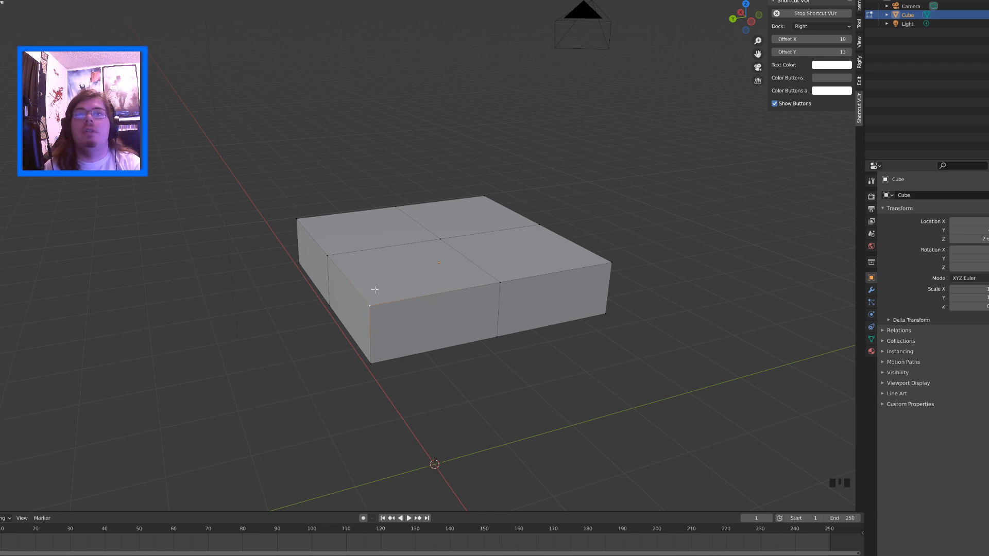
# Switch to edge selection and select the half-length top edge beside the slab's nearest corner
pyautogui.scroll(2, 375, 290)
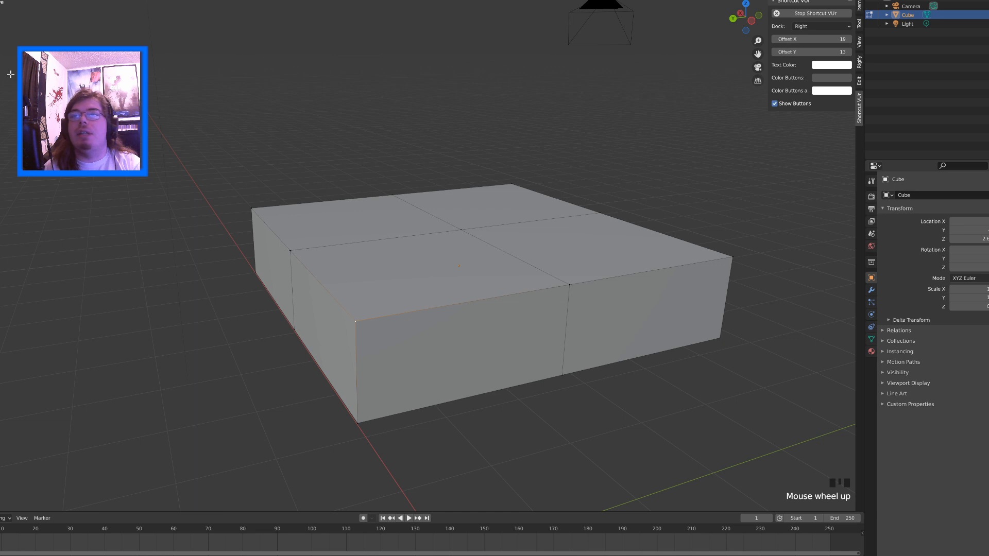
pyautogui.click(437, 309)
pyautogui.click(443, 316)
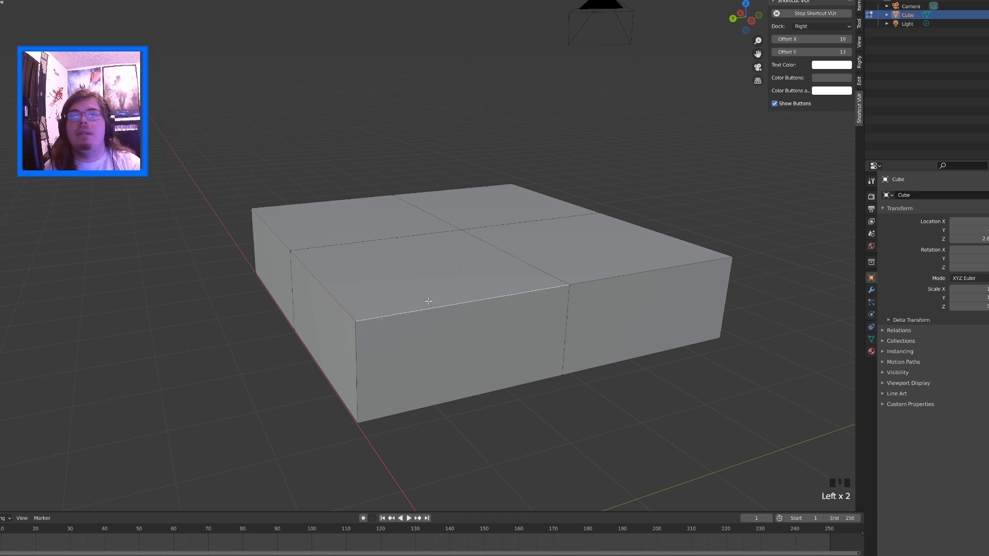
# Switch to face selection and select the corner quarter face on the slab's top that borders the selected edge
pyautogui.moveTo(428, 301); pyautogui.dragTo(219, 269, button='middle')
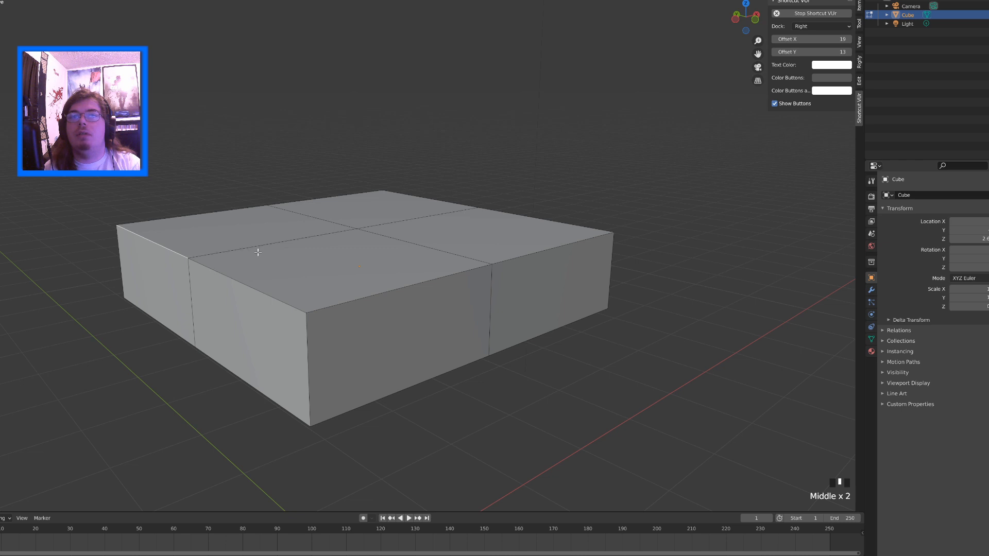
pyautogui.click(23, 27)
pyautogui.click(213, 242)
pyautogui.moveTo(213, 242); pyautogui.dragTo(249, 252, button='middle')
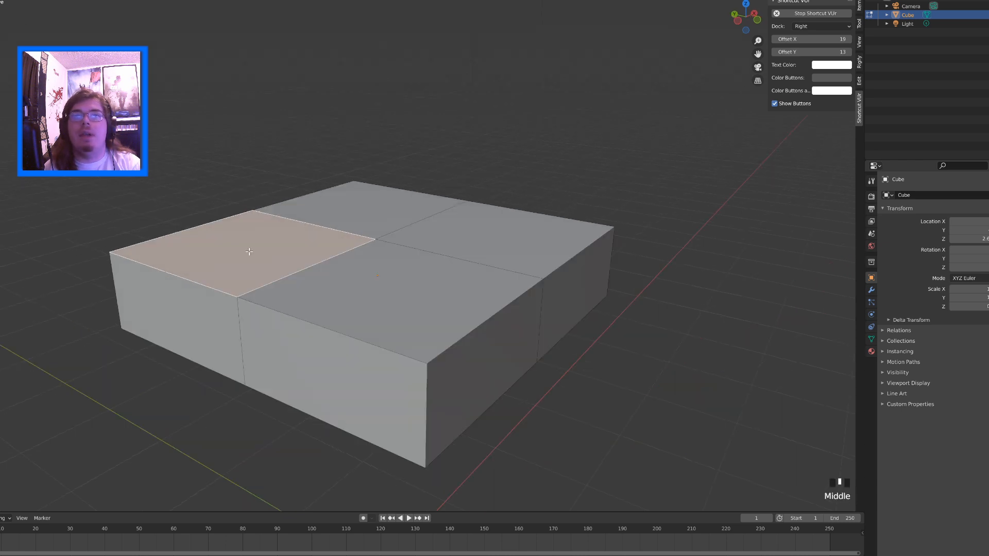
# Display the slab in Wireframe shading and select one of its horizontal quarter faces
pyautogui.scroll(-2, 249, 251)
pyautogui.scroll(-1, 399, 246)
pyautogui.moveTo(452, 269)
pyautogui.mouseDown(button='middle')
pyautogui.moveTo(451, 312)
pyautogui.moveTo(446, 260)
pyautogui.mouseUp(button='middle')
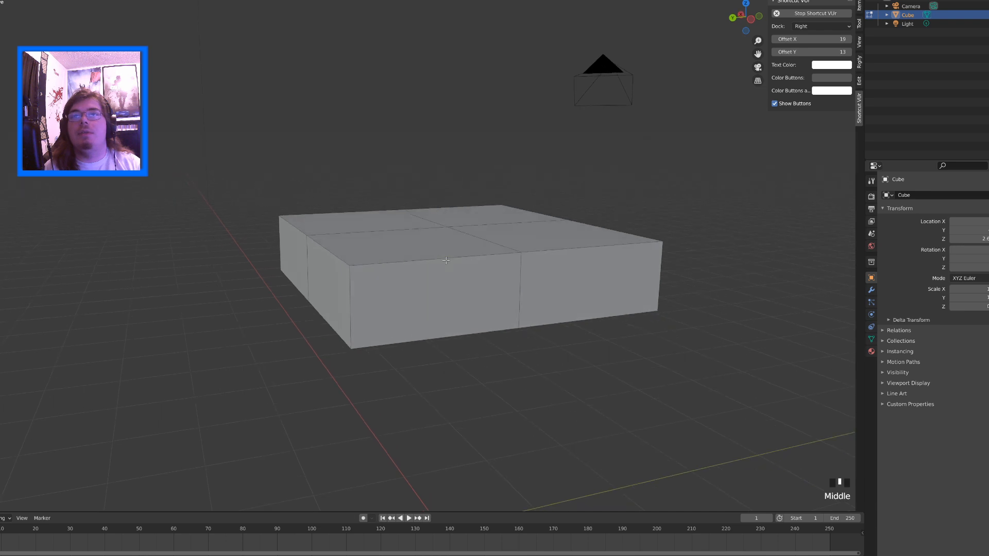
pyautogui.press('z')
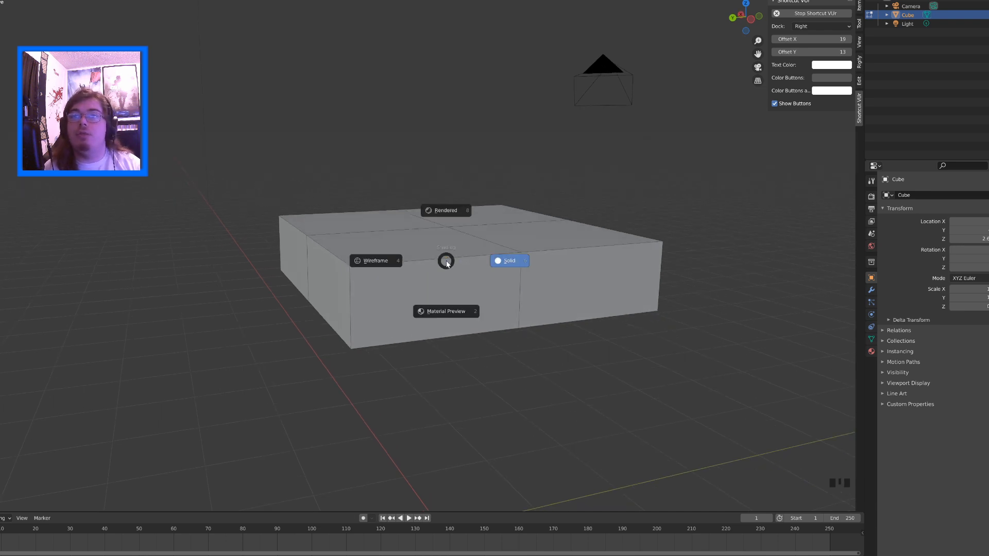
pyautogui.click(366, 255)
pyautogui.moveTo(367, 250)
pyautogui.mouseDown(button='middle')
pyautogui.moveTo(366, 265)
pyautogui.moveTo(419, 247)
pyautogui.moveTo(310, 215)
pyautogui.moveTo(312, 186)
pyautogui.mouseUp(button='middle')
pyautogui.click(415, 260)
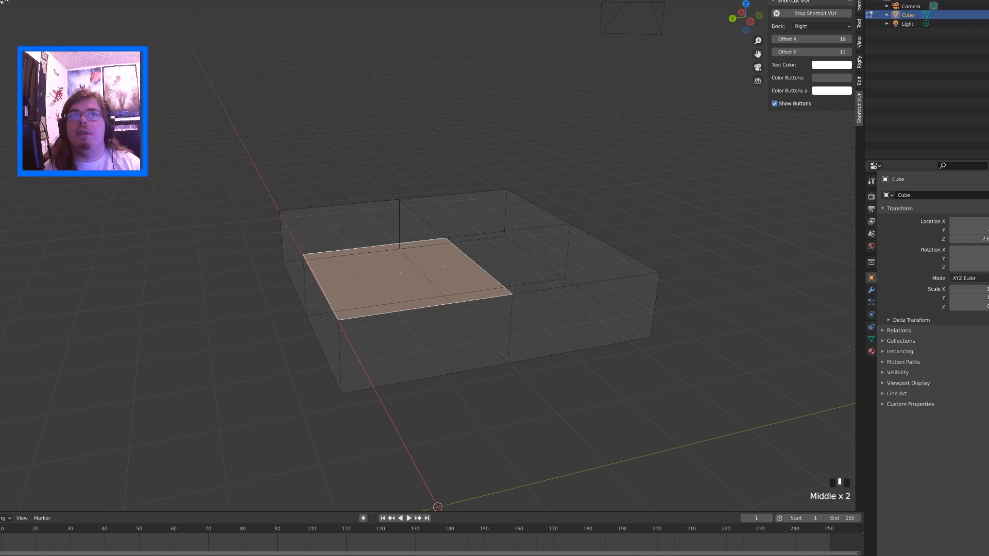
# Select an edge of the wireframe slab, and with vertex selection pick the nearest top corner plus its neighbouring mid-edge vertex
pyautogui.click(309, 288)
pyautogui.click(309, 287)
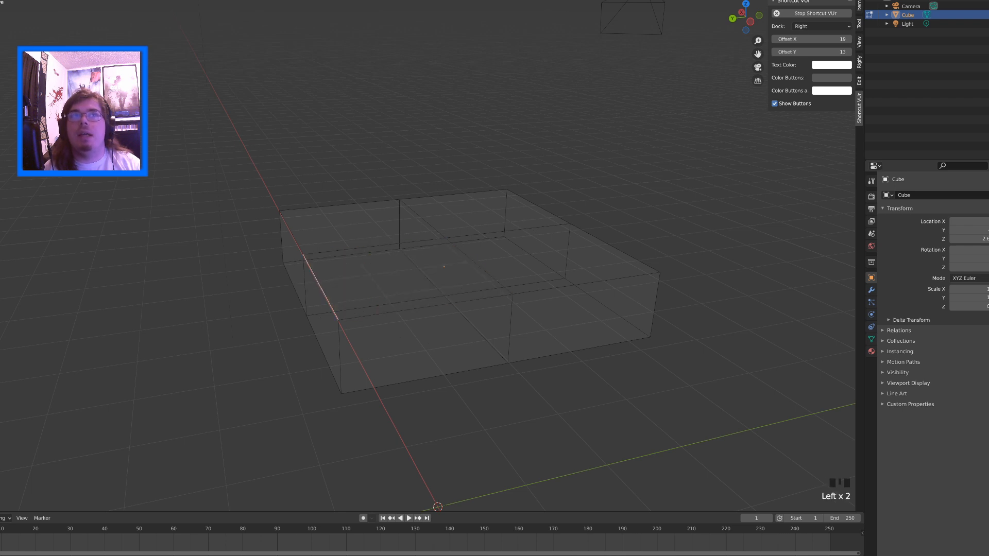
pyautogui.click(11, 1)
pyautogui.click(337, 327)
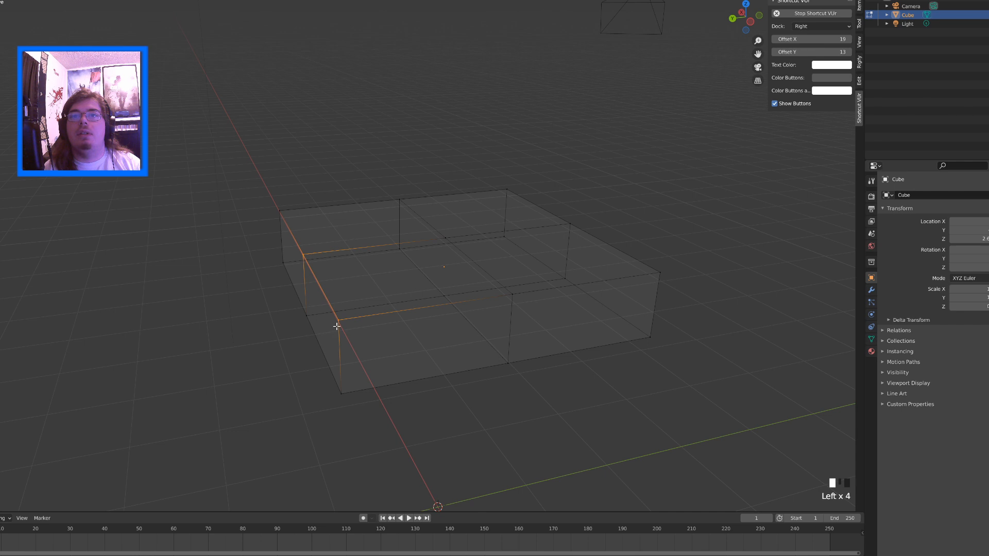
pyautogui.moveTo(336, 327)
pyautogui.mouseDown(button='middle')
pyautogui.moveTo(304, 289)
pyautogui.moveTo(351, 330)
pyautogui.mouseUp(button='middle')
pyautogui.click(501, 321)
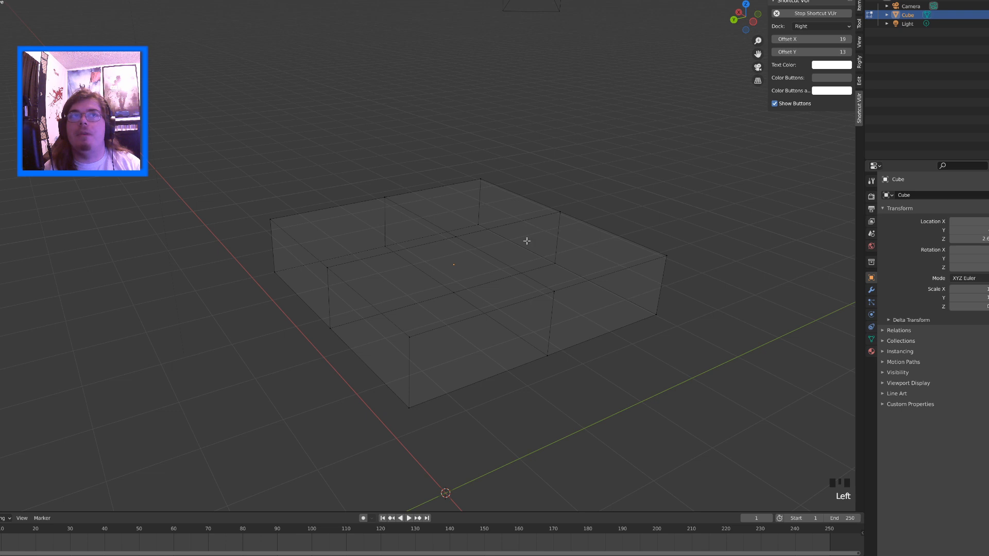
pyautogui.click(405, 335)
pyautogui.keyDown('shift'); pyautogui.click(539, 292); pyautogui.keyUp('shift')
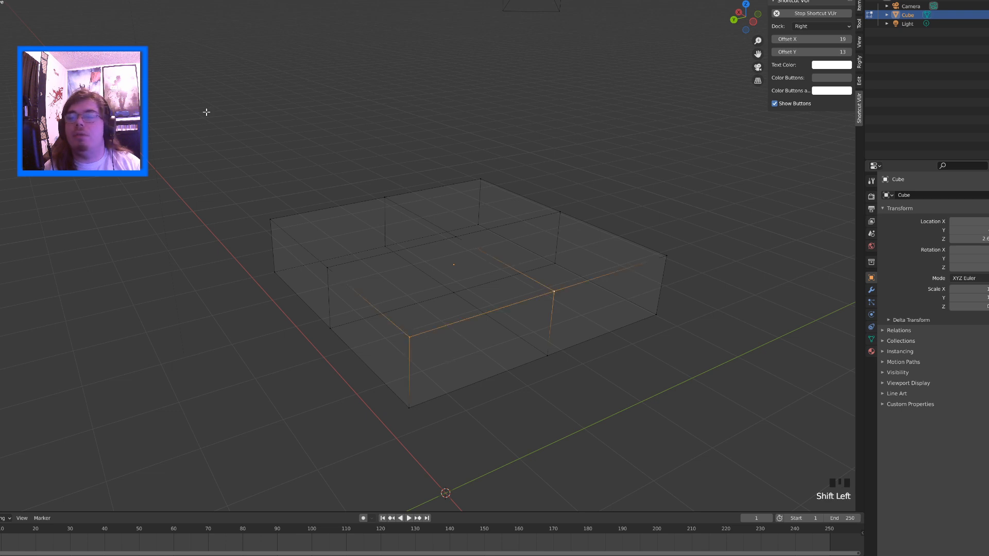
# Preview the slab in Rendered viewport shading and set the shading to Solid
pyautogui.click(11, 0)
pyautogui.press('z')
pyautogui.click(32, 0)
pyautogui.moveTo(386, 149); pyautogui.dragTo(380, 147, button='middle')
pyautogui.press('z')
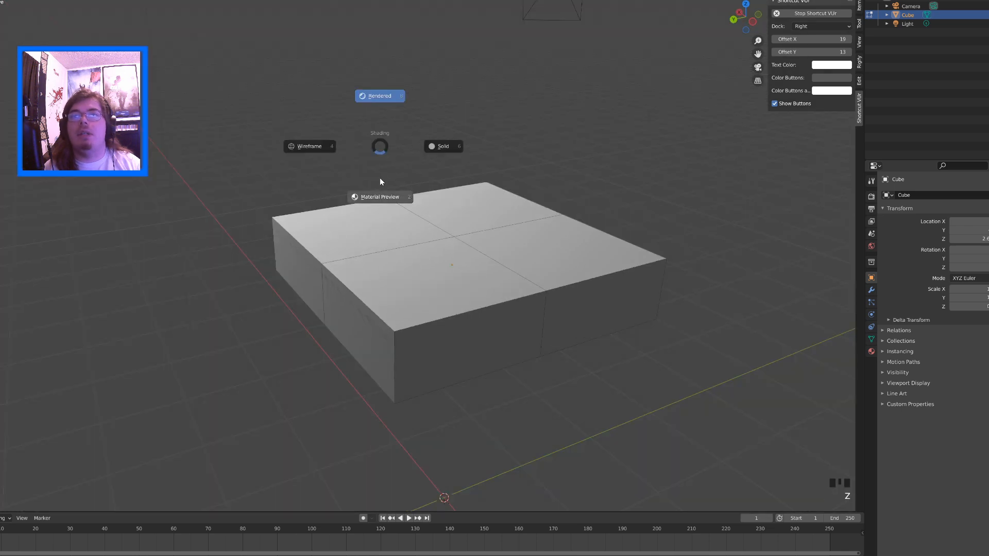
pyautogui.click(522, 159)
pyautogui.moveTo(523, 159)
pyautogui.mouseDown(button='middle')
pyautogui.moveTo(490, 168)
pyautogui.moveTo(474, 156)
pyautogui.moveTo(514, 170)
pyautogui.moveTo(509, 182)
pyautogui.mouseUp(button='middle')
pyautogui.press('z')
pyautogui.click(477, 205)
pyautogui.scroll(-2, 516, 154)
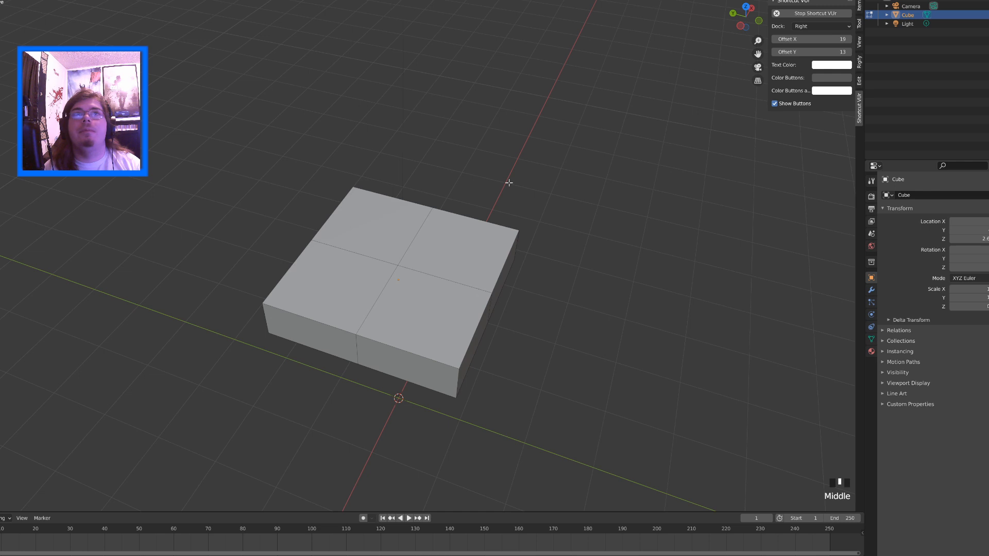
# Toggle the viewport back and forth between Solid and Wireframe shading, ending in Solid
pyautogui.click(745, 6)
pyautogui.moveTo(448, 108); pyautogui.dragTo(466, 61, button='middle')
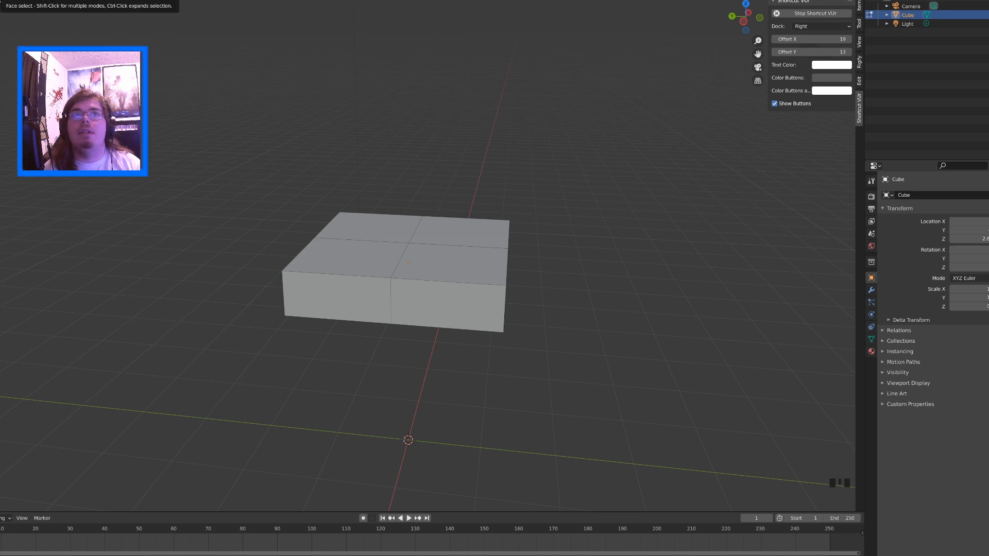
pyautogui.moveTo(326, 110); pyautogui.dragTo(267, 99, button='middle')
pyautogui.hotkey('shift', 'z')
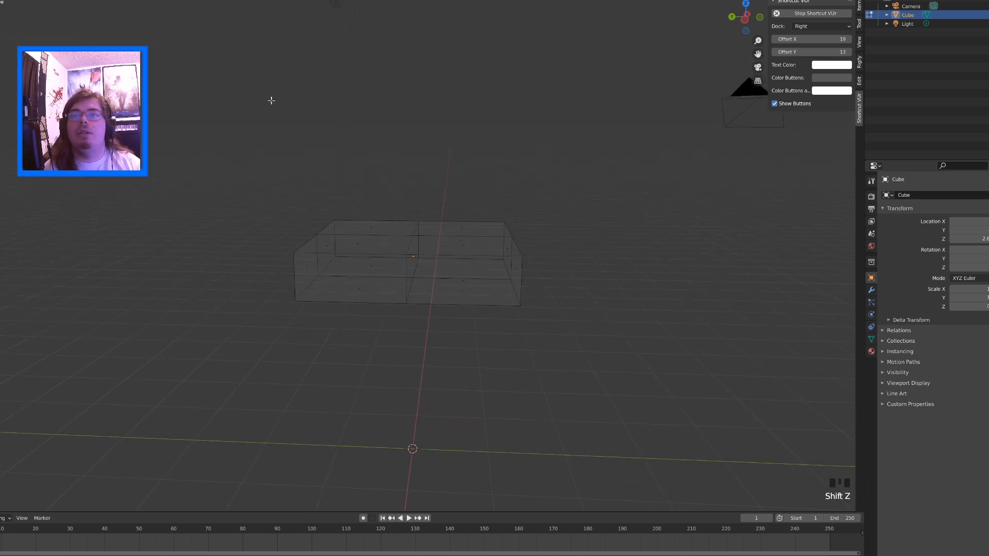
pyautogui.hotkey('shift', 'z')
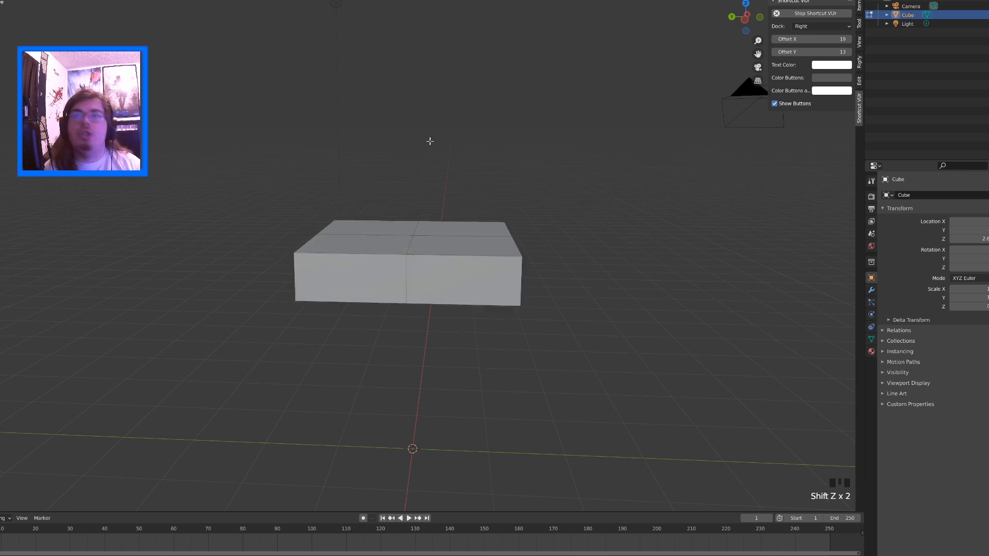
pyautogui.hotkey('shift', 'z')
pyautogui.hotkey('shift', 'z')
# Review the available viewport shading modes and toggle the slab's display to Wireframe
pyautogui.press('z')
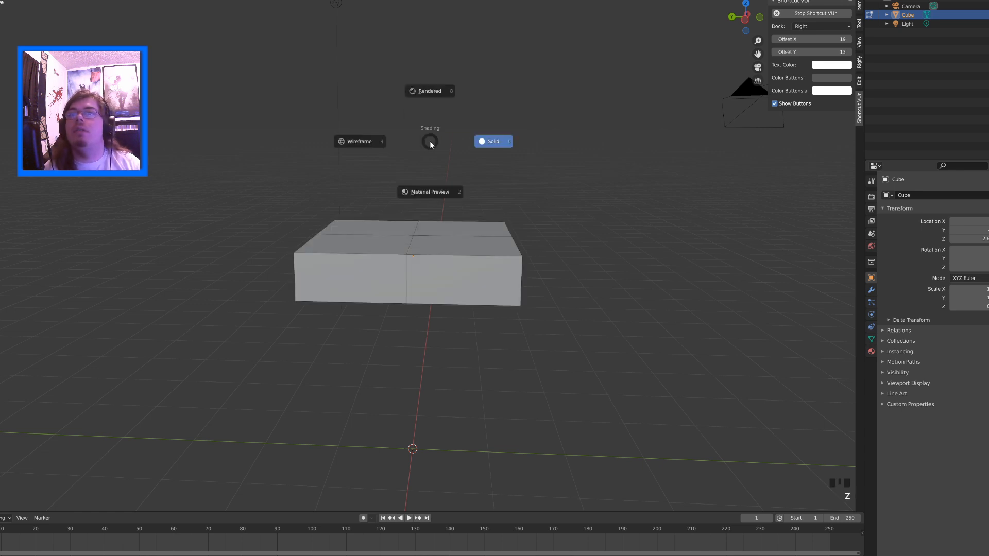
pyautogui.press('z')
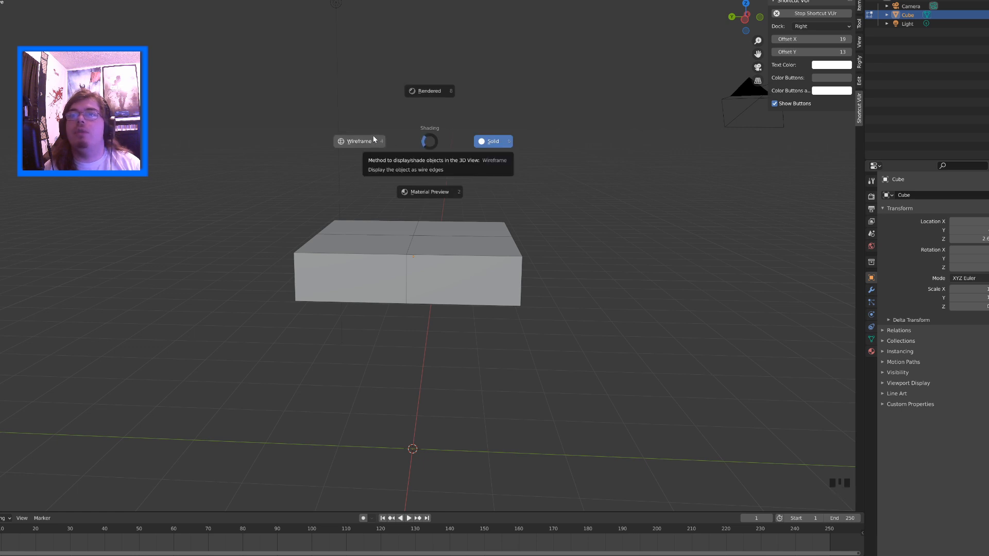
pyautogui.click(449, 193)
pyautogui.hotkey('shift', 'z')
pyautogui.hotkey('shift', 'z')
pyautogui.hotkey('shift', 'z')
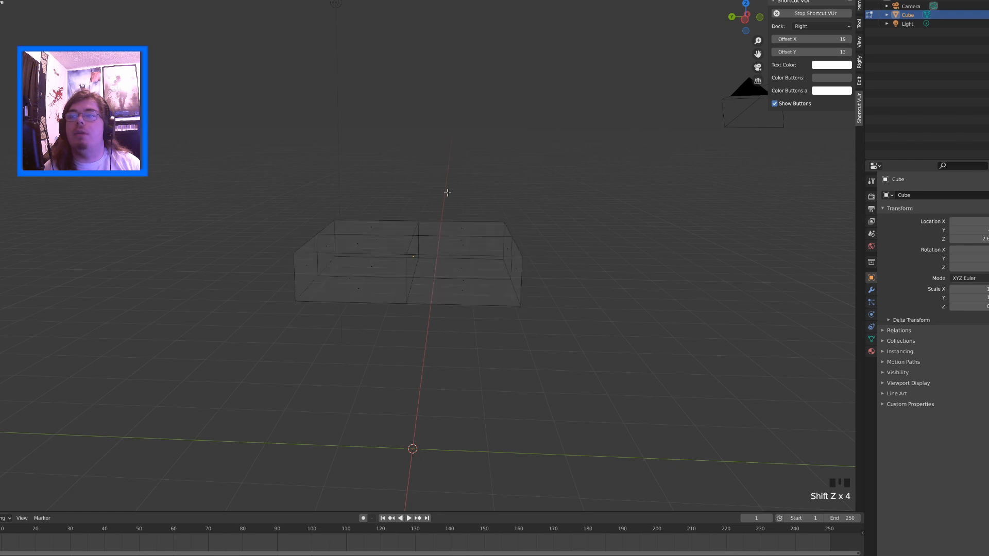
# Box-select the faces of three of the slab's four quadrants through the wireframe and delete those faces
pyautogui.moveTo(436, 181); pyautogui.dragTo(523, 307)
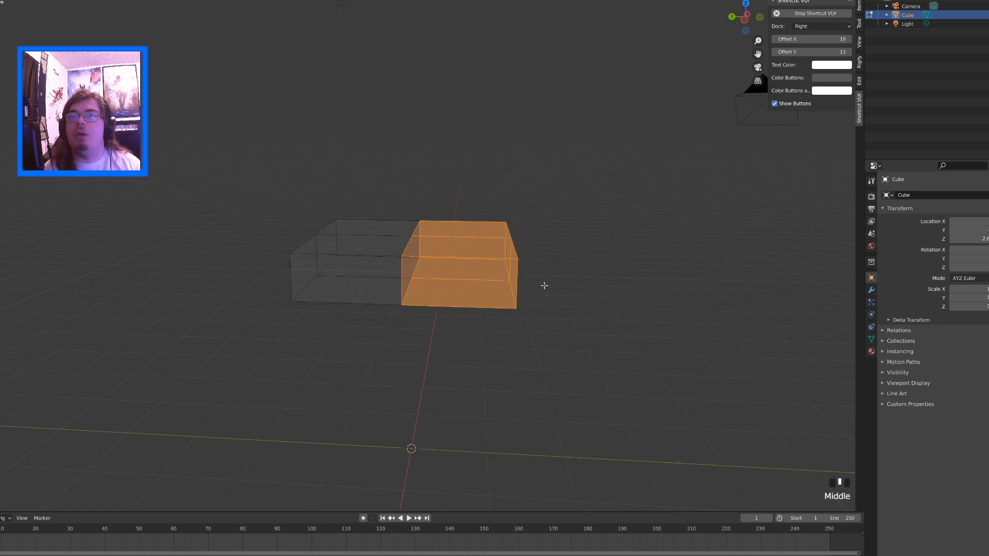
pyautogui.moveTo(554, 280); pyautogui.dragTo(464, 301, button='middle')
pyautogui.keyDown('shift'); pyautogui.moveTo(378, 164); pyautogui.dragTo(475, 360); pyautogui.keyUp('shift')
pyautogui.moveTo(236, 263); pyautogui.dragTo(387, 241, button='middle')
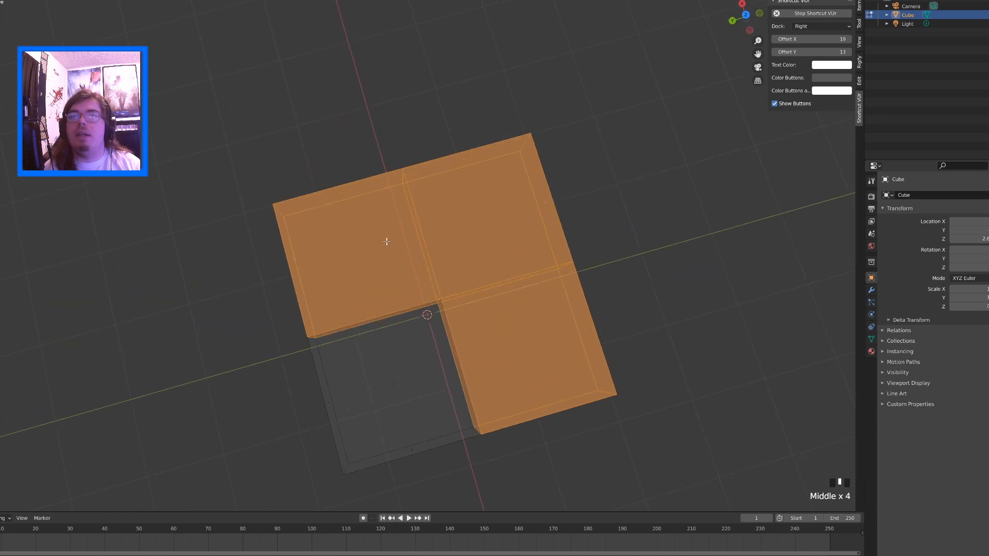
pyautogui.moveTo(387, 241); pyautogui.dragTo(353, 176, button='middle')
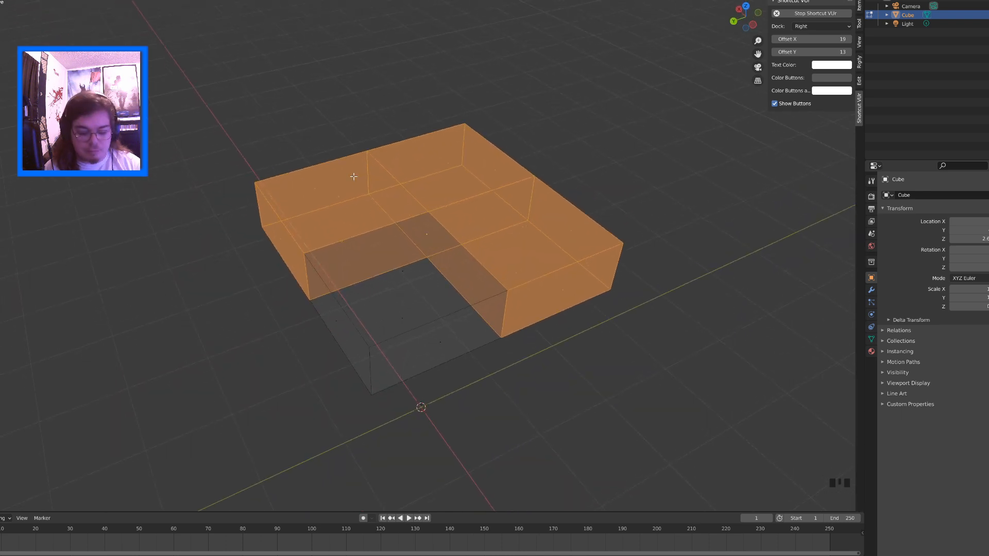
pyautogui.press('Delete')
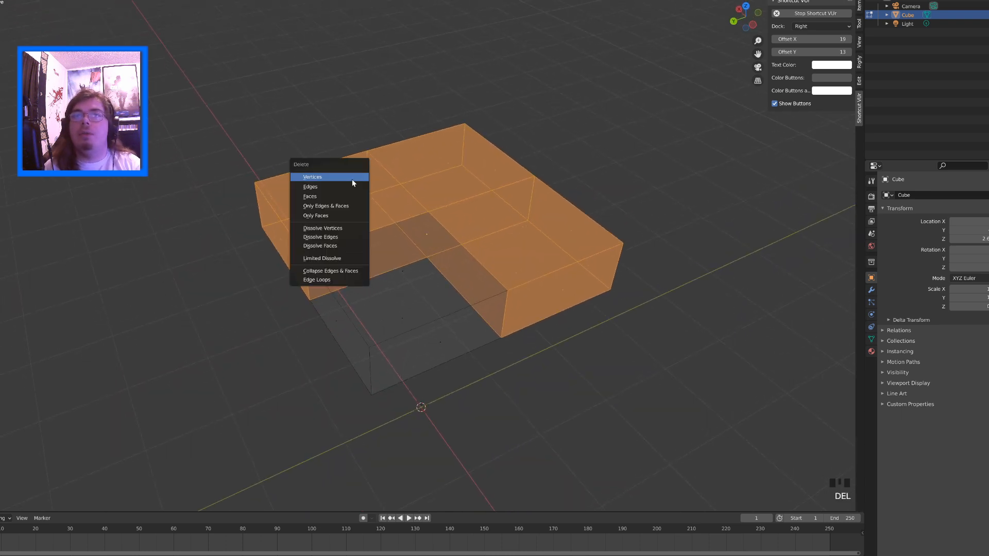
pyautogui.click(330, 197)
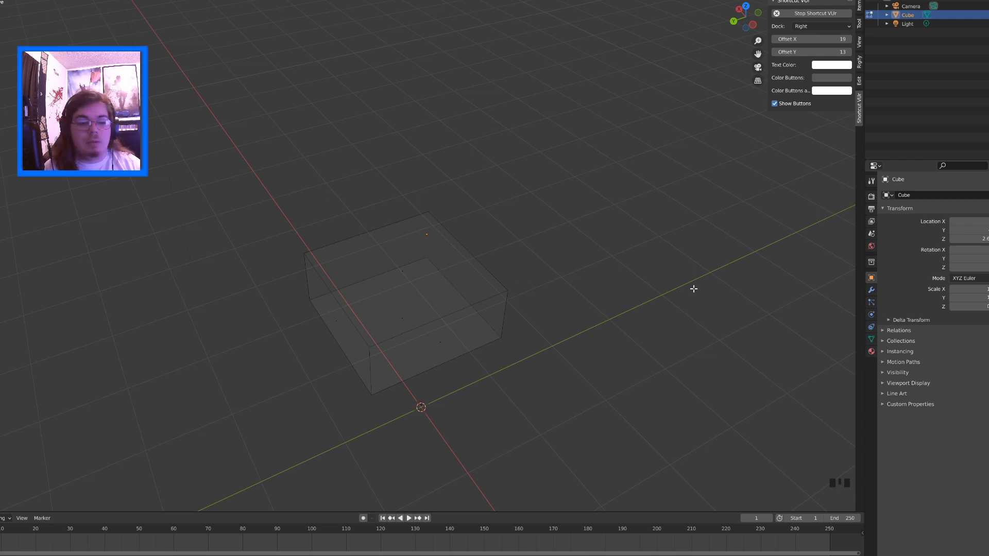
# Open the Cube's modifier properties and return the viewport to Solid shading
pyautogui.click(871, 291)
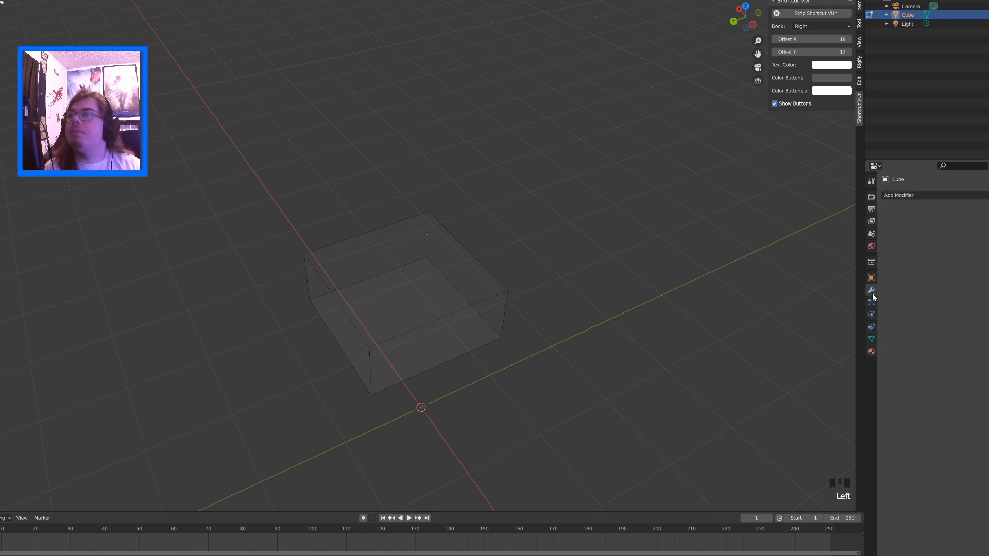
pyautogui.hotkey('shift', 'z')
pyautogui.moveTo(620, 245); pyautogui.dragTo(621, 227, button='middle')
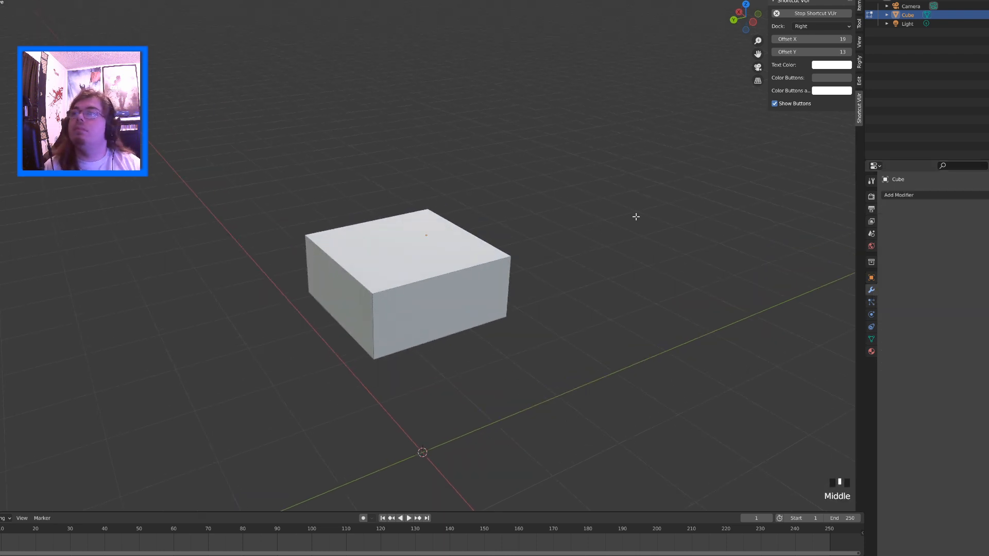
# Look over the active tool and render settings, and switch through several tools, ending with the Transform tool
pyautogui.click(871, 181)
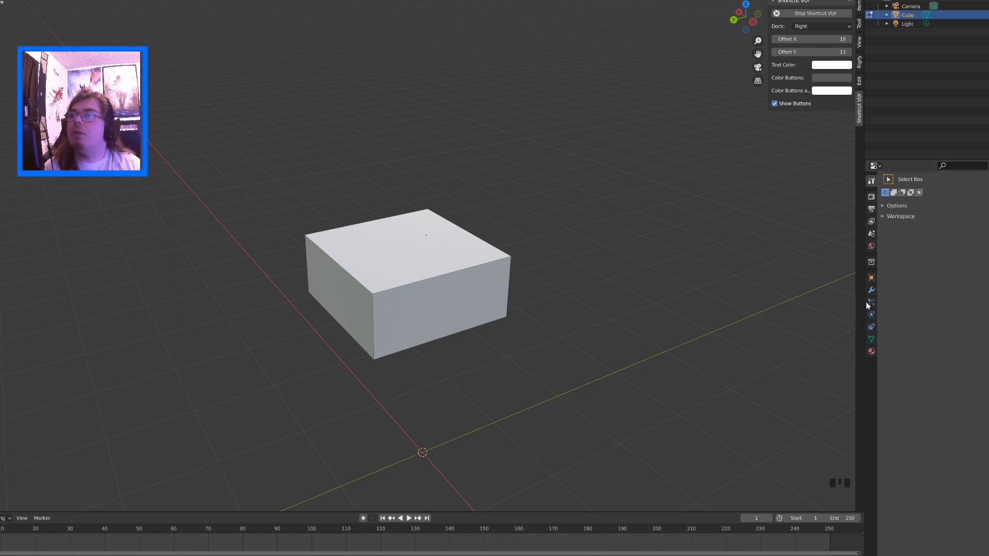
pyautogui.click(872, 197)
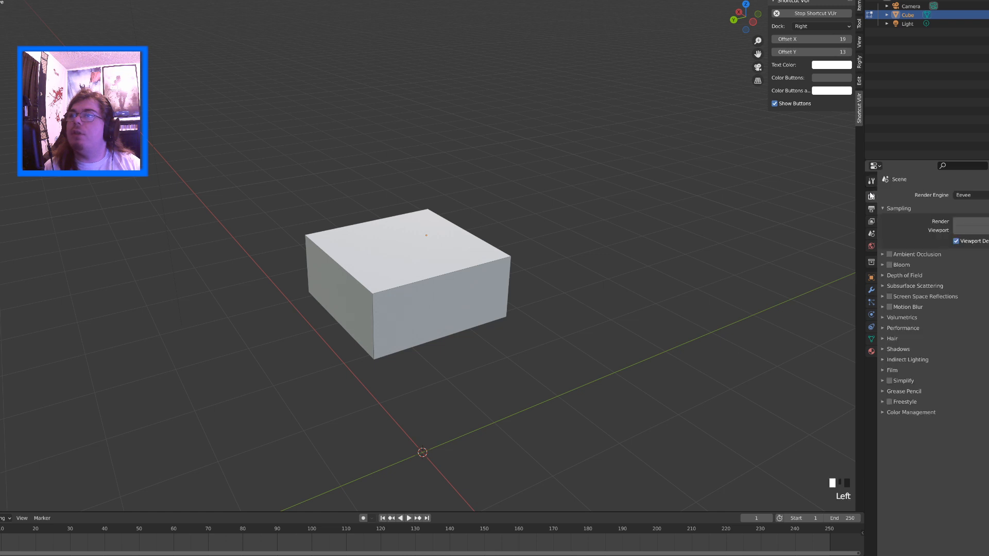
pyautogui.click(871, 185)
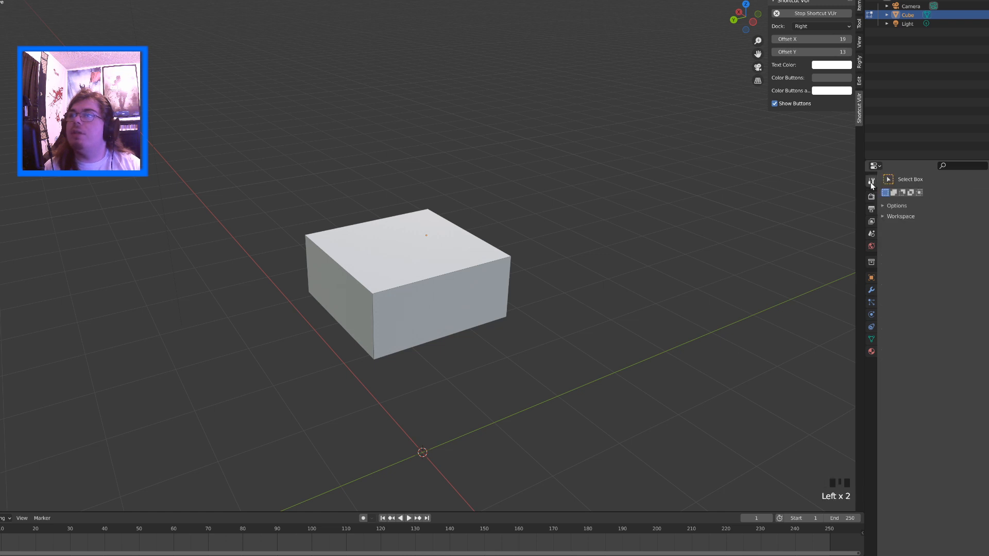
pyautogui.click(0, 41)
pyautogui.click(0, 76)
pyautogui.click(0, 93)
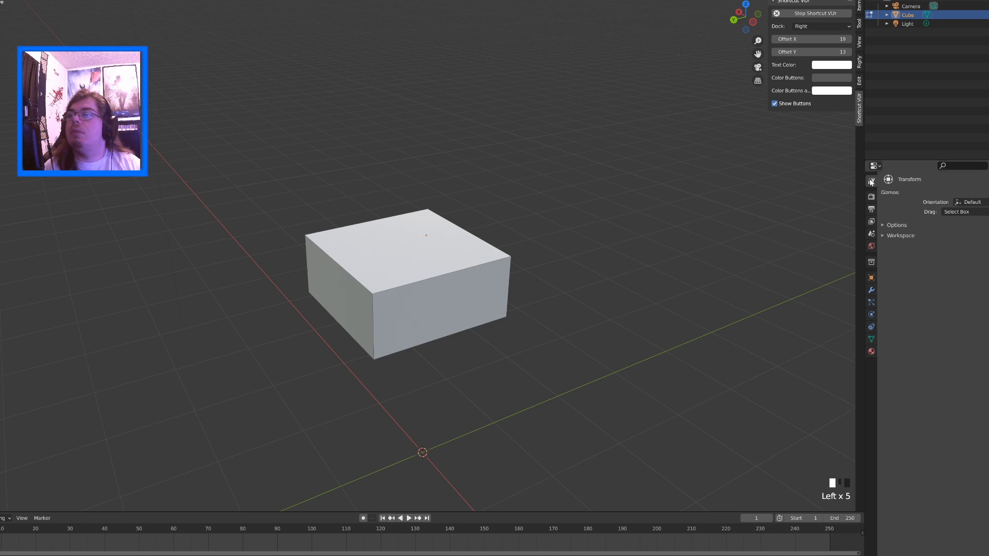
# Examine the render, output, view layer and scene properties in turn
pyautogui.click(871, 197)
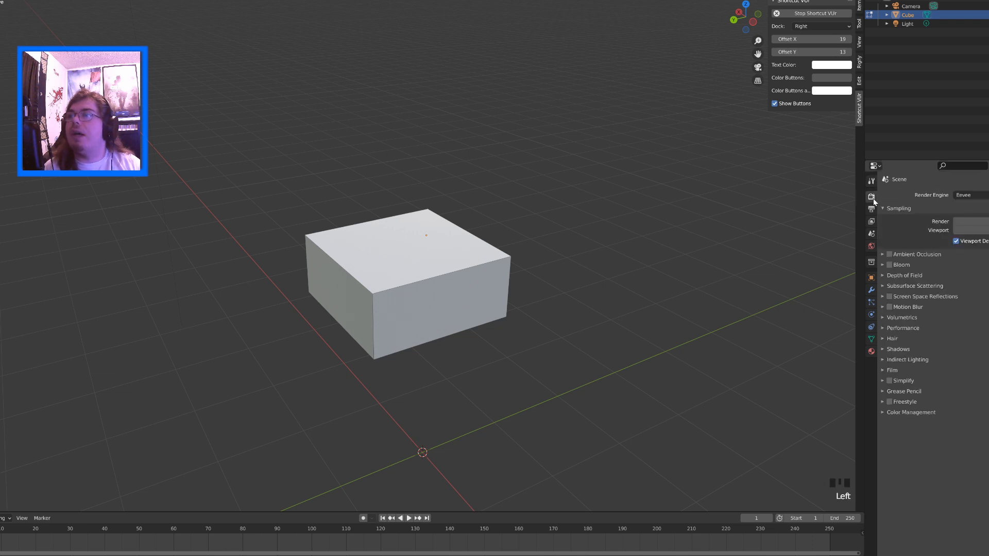
pyautogui.click(871, 210)
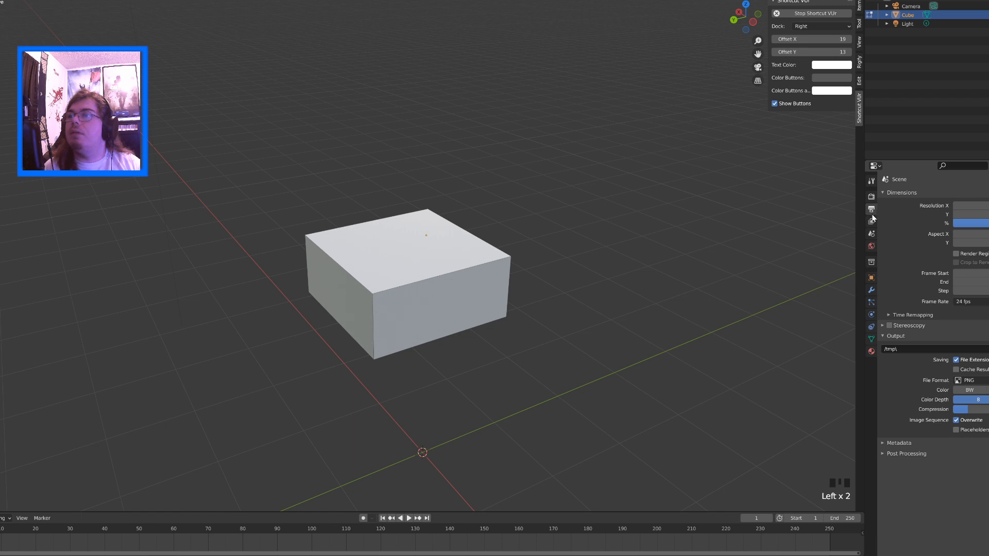
pyautogui.click(870, 222)
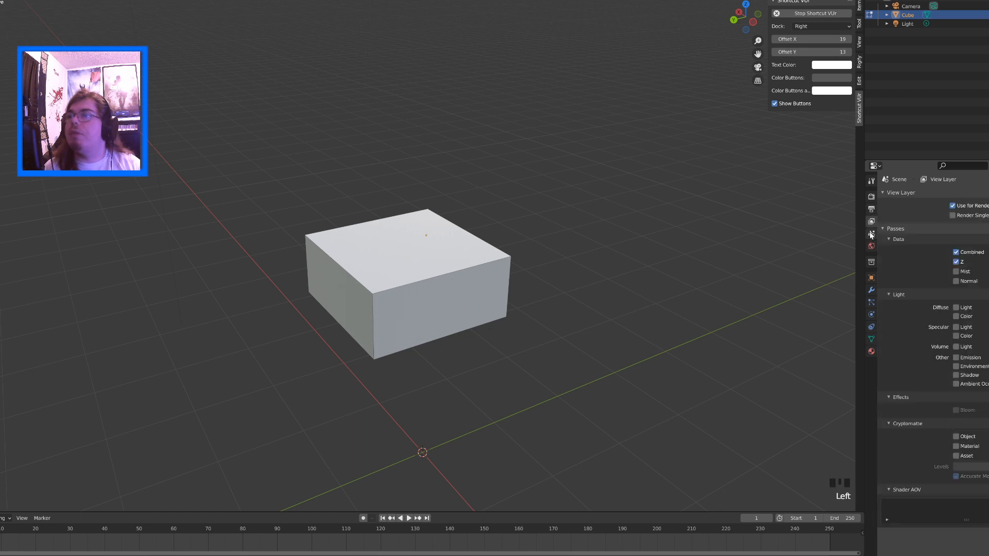
pyautogui.click(871, 234)
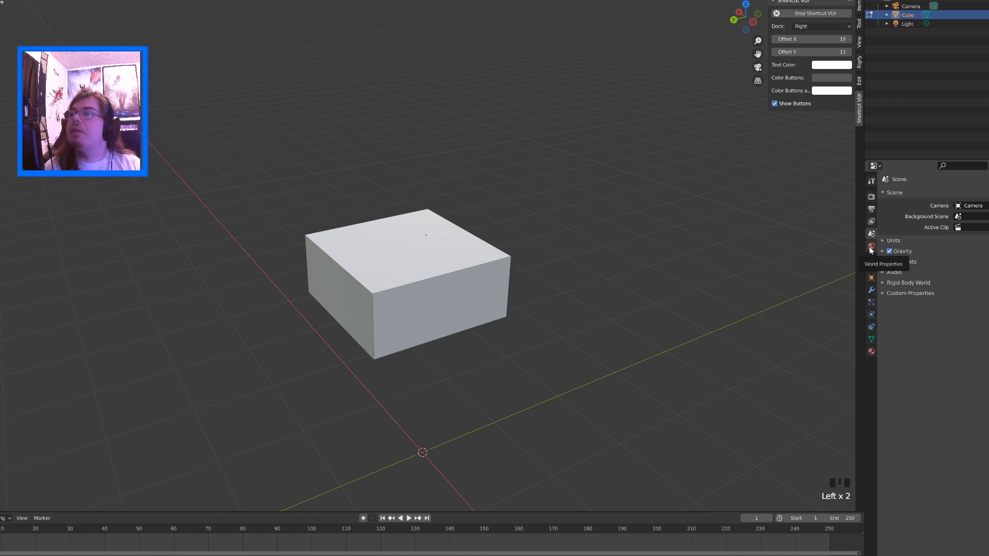
# Select the slab and add a Mirror modifier that mirrors it across the X and Y axes
pyautogui.click(871, 291)
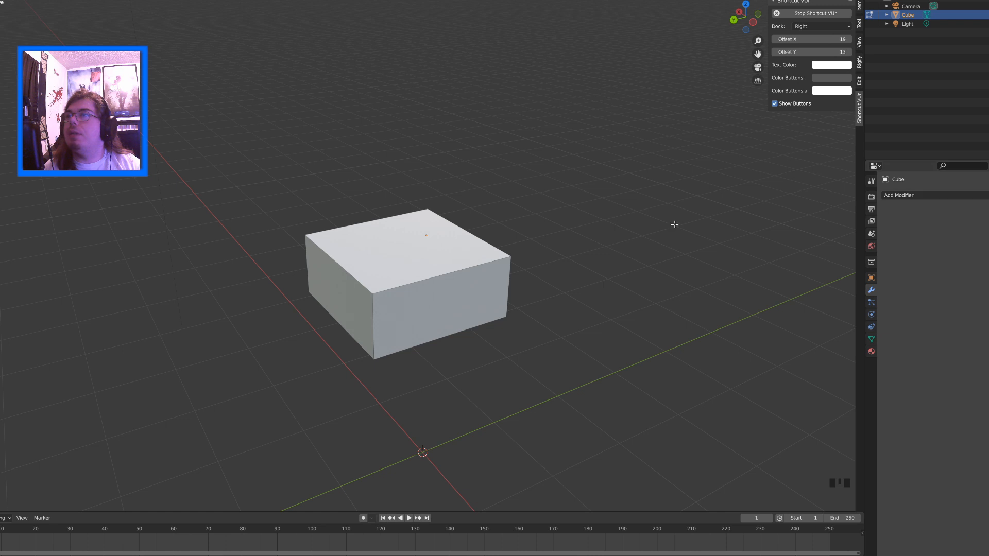
pyautogui.click(463, 251)
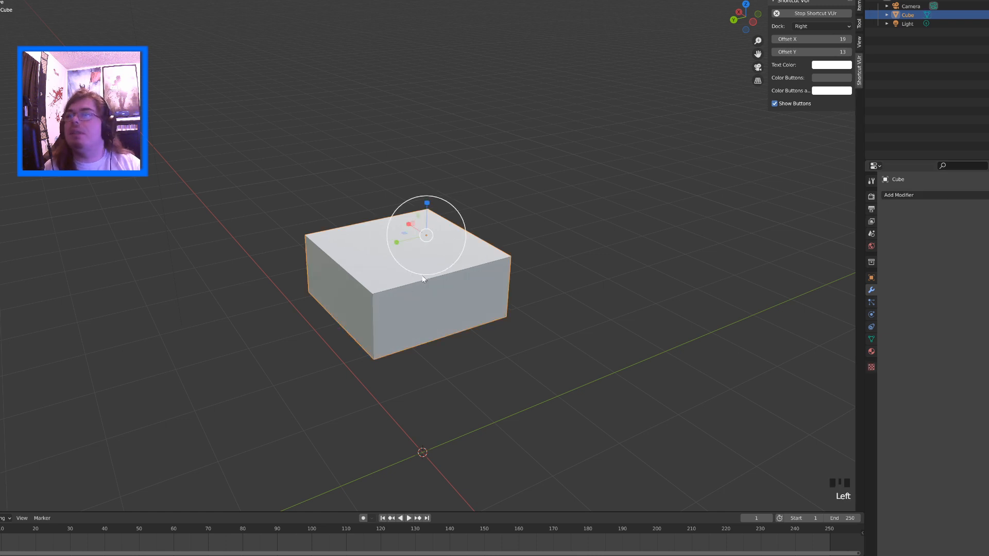
pyautogui.click(923, 196)
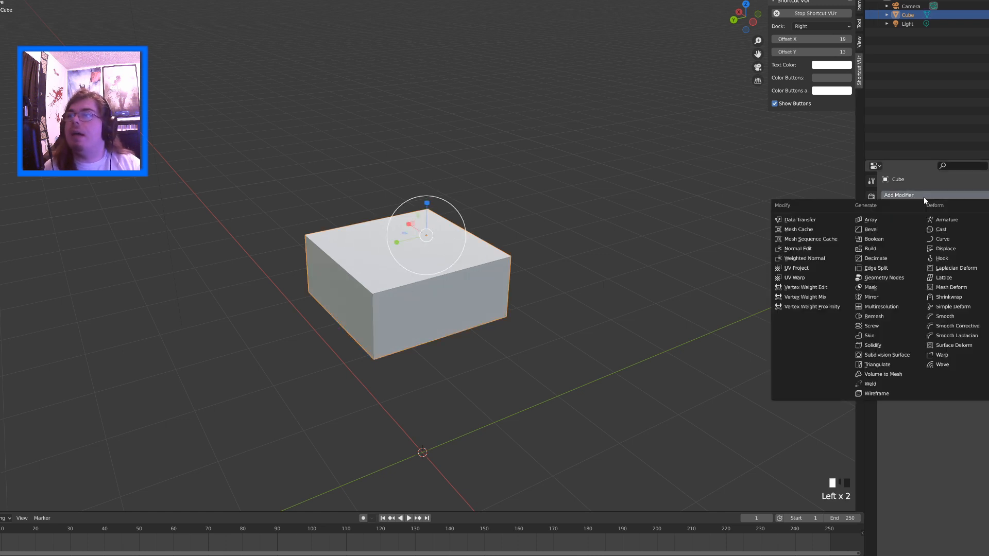
pyautogui.click(876, 298)
pyautogui.moveTo(458, 252); pyautogui.dragTo(522, 215, button='middle')
pyautogui.click(986, 224)
# Scale the mirrored slab very slightly in Object Mode
pyautogui.tripleClick(522, 215)
pyautogui.press('Tab')
pyautogui.press('Tab')
pyautogui.hotkey('ctrl', 'z')
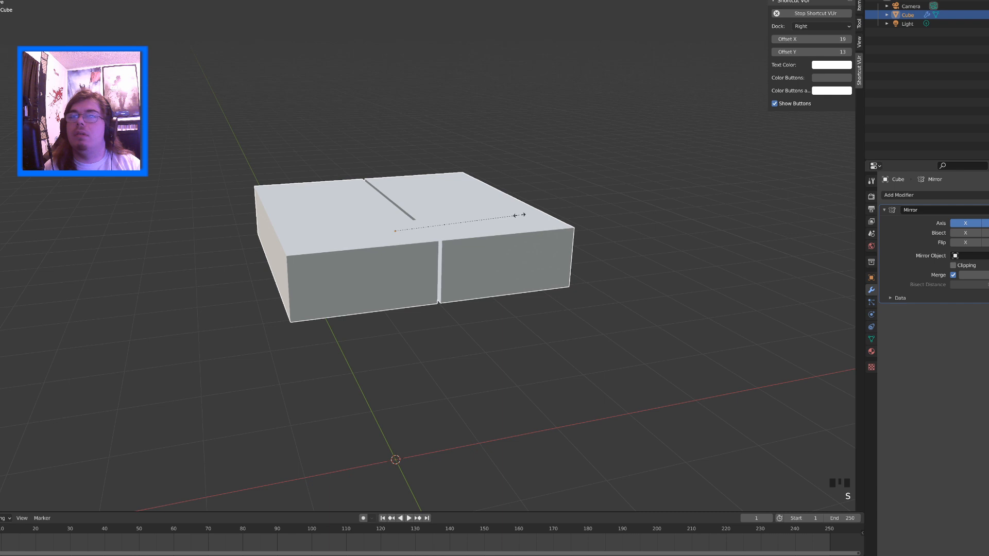
pyautogui.click(395, 231)
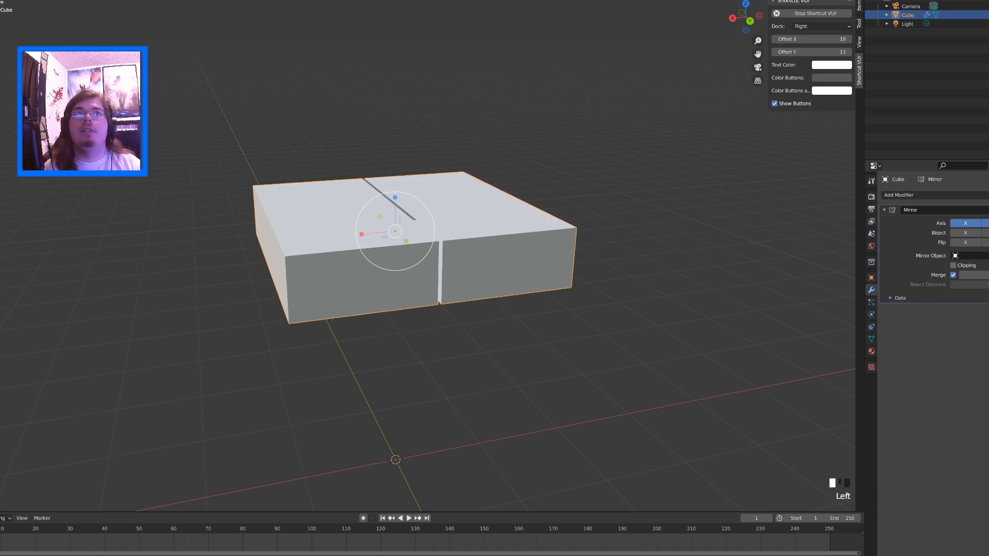
# Enter Edit Mode on the mirrored slab and select all the geometry of its editable quadrant
pyautogui.press('Tab')
pyautogui.moveTo(471, 220); pyautogui.dragTo(398, 174, button='middle')
pyautogui.click(446, 239)
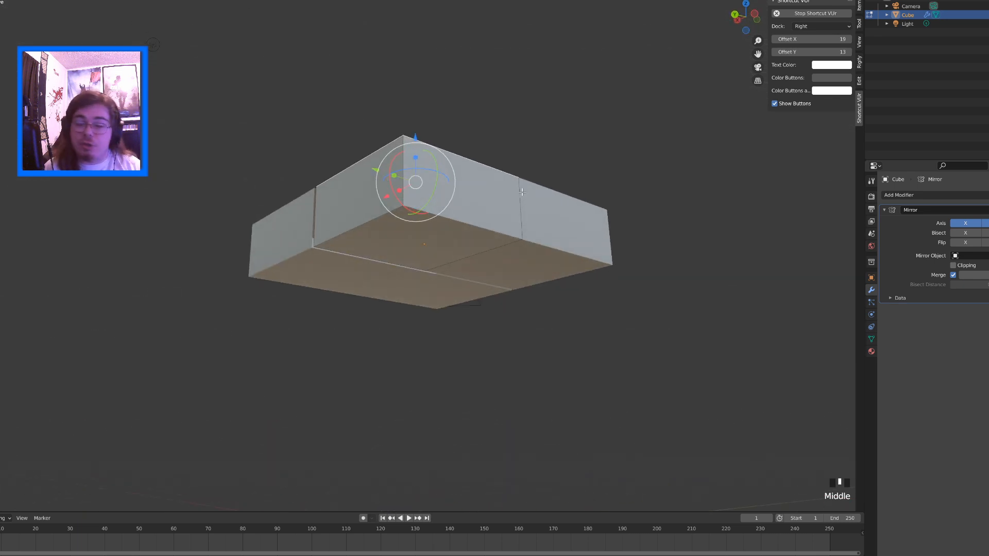
pyautogui.moveTo(522, 192); pyautogui.dragTo(534, 232, button='middle')
pyautogui.press('a')
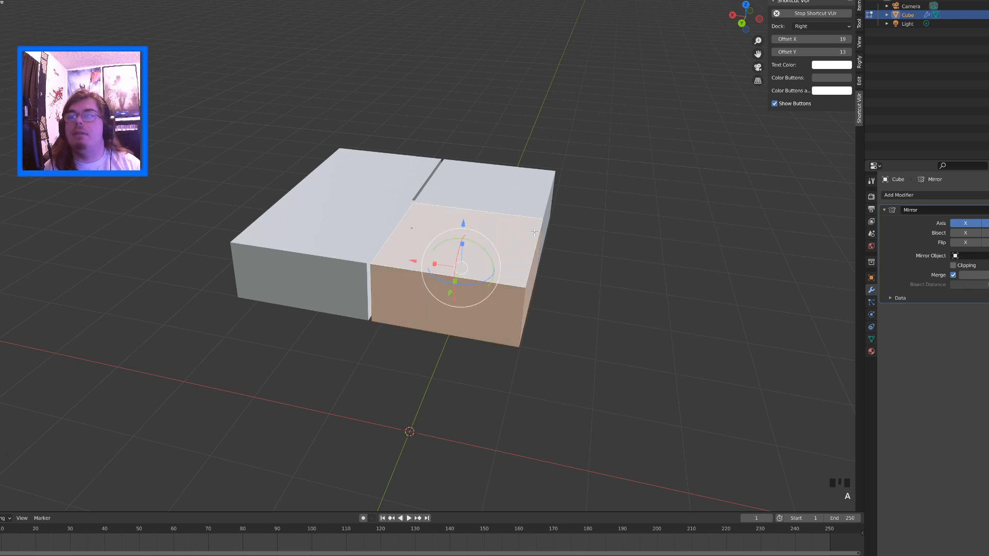
# Move the selected quadrant along X past the mirror centre with the Move tool and inspect the overlap in wireframe
pyautogui.hotkey('shift', 'space')
pyautogui.click(518, 205)
pyautogui.moveTo(459, 217); pyautogui.dragTo(462, 292, button='middle')
pyautogui.scroll(1, 453, 221)
pyautogui.click(446, 268)
pyautogui.hotkey('ctrl', 'z')
pyautogui.moveTo(462, 270)
pyautogui.mouseDown()
pyautogui.moveTo(431, 278)
pyautogui.moveTo(484, 294)
pyautogui.moveTo(441, 299)
pyautogui.mouseUp()
pyautogui.hotkey('shift', 'z')
pyautogui.moveTo(443, 299); pyautogui.dragTo(406, 207, button='middle')
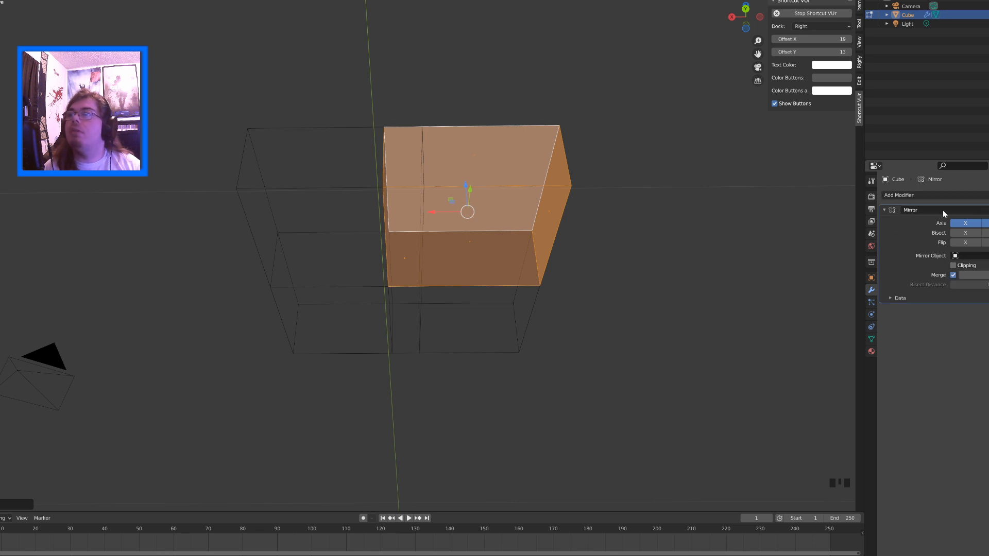
# Enable Clipping on the Mirror modifier, move the quadrant along X until its seam meets the mirrored half, and restore solid shading
pyautogui.click(953, 266)
pyautogui.click(435, 212)
pyautogui.moveTo(434, 213)
pyautogui.mouseDown()
pyautogui.moveTo(468, 212)
pyautogui.moveTo(422, 209)
pyautogui.moveTo(457, 216)
pyautogui.mouseUp()
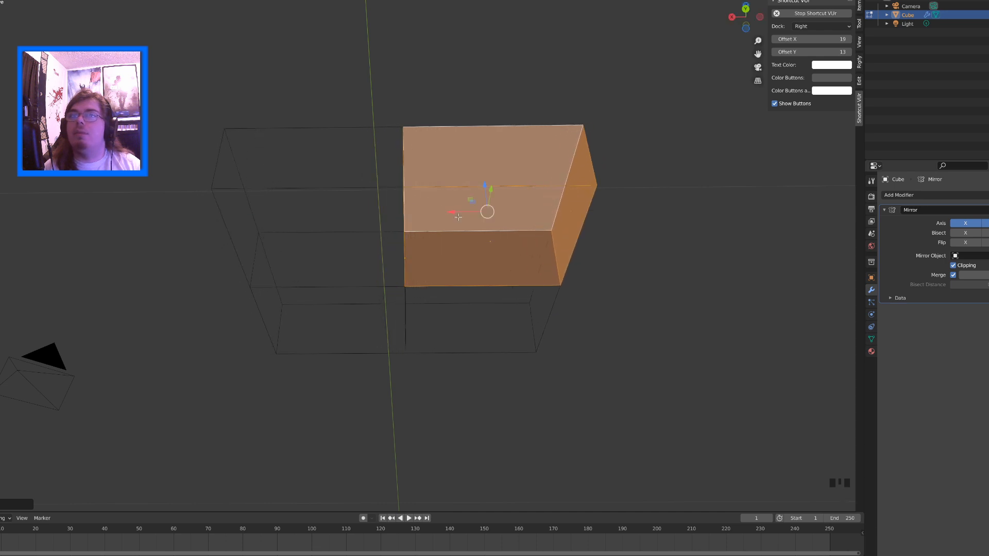
pyautogui.moveTo(457, 216); pyautogui.dragTo(457, 239, button='middle')
pyautogui.hotkey('shift', 'z')
pyautogui.moveTo(456, 272); pyautogui.dragTo(161, 106, button='middle')
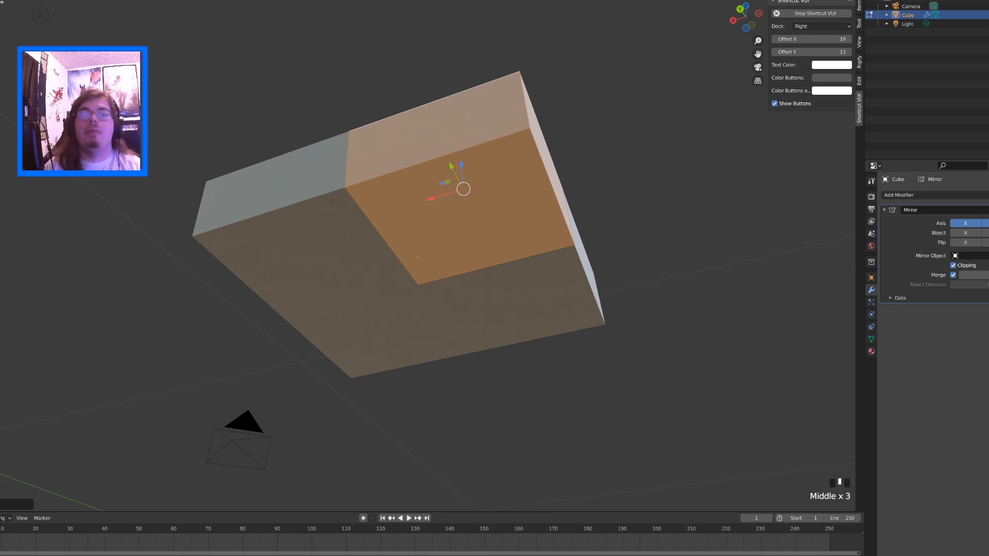
# Select the underside face of the slab's editable quadrant
pyautogui.moveTo(471, 200); pyautogui.dragTo(467, 194, button='middle')
pyautogui.click(468, 190)
pyautogui.moveTo(467, 191); pyautogui.dragTo(436, 190, button='middle')
pyautogui.scroll(-4, 442, 260)
pyautogui.scroll(6, 436, 189)
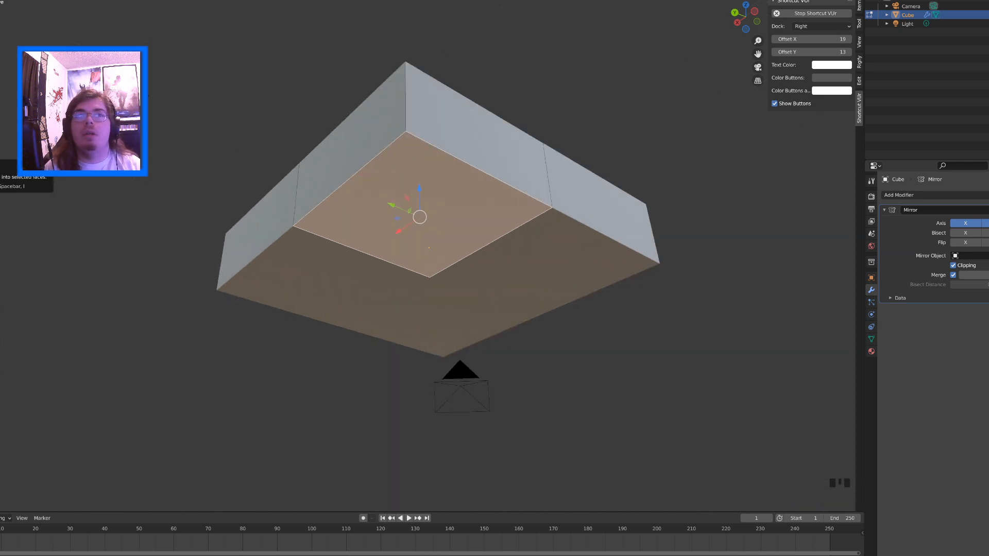
# Try the Inset Faces tool on the selected underside face
pyautogui.moveTo(419, 216); pyautogui.dragTo(421, 258)
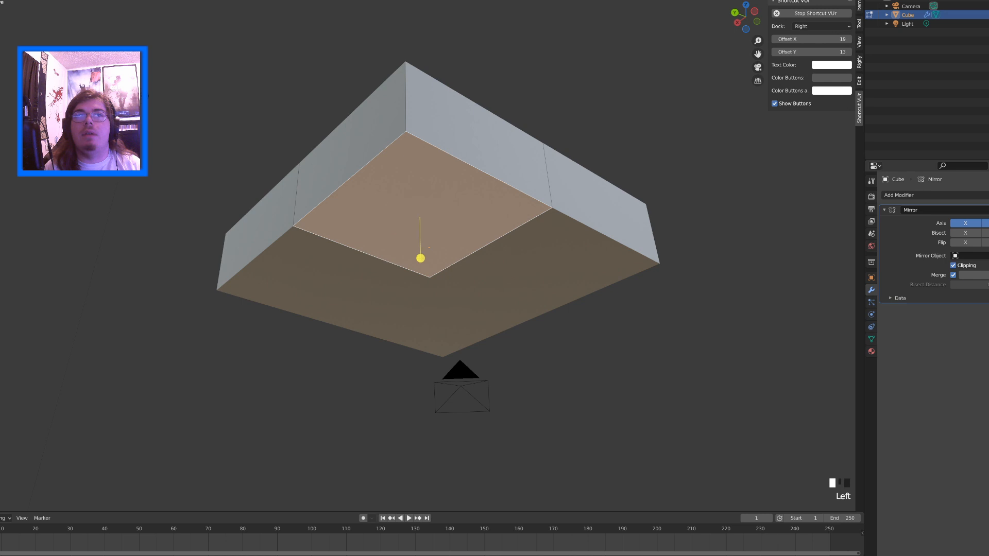
pyautogui.click(421, 257)
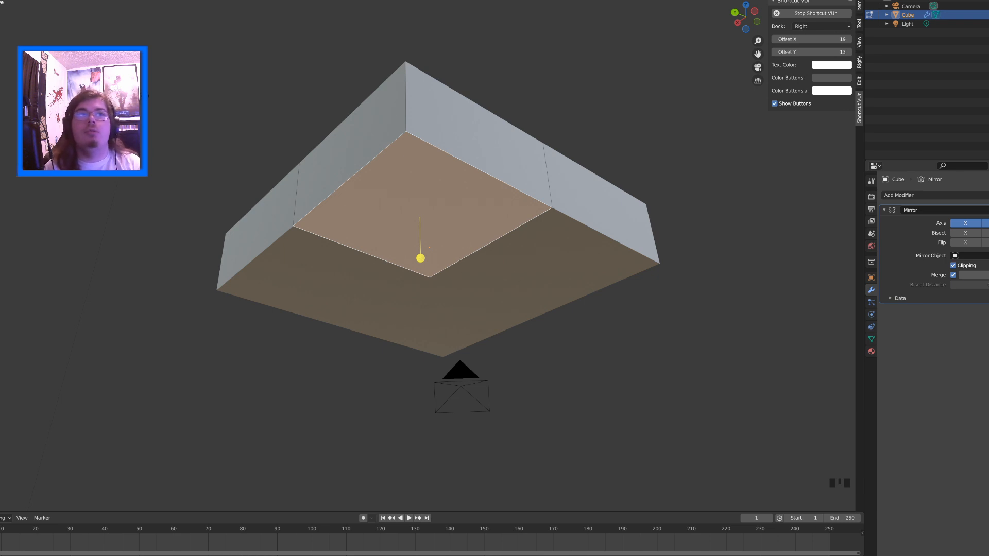
pyautogui.click(420, 257)
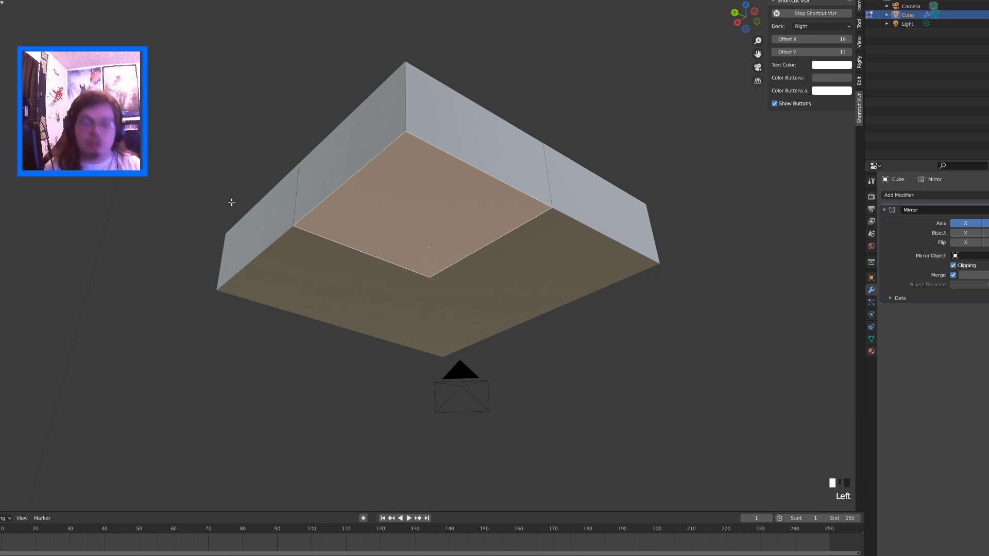
# Reselect the quadrant's underside face and inset it to leave a narrow border
pyautogui.click(386, 211)
pyautogui.click(339, 155)
pyautogui.click(396, 209)
pyautogui.press('i')
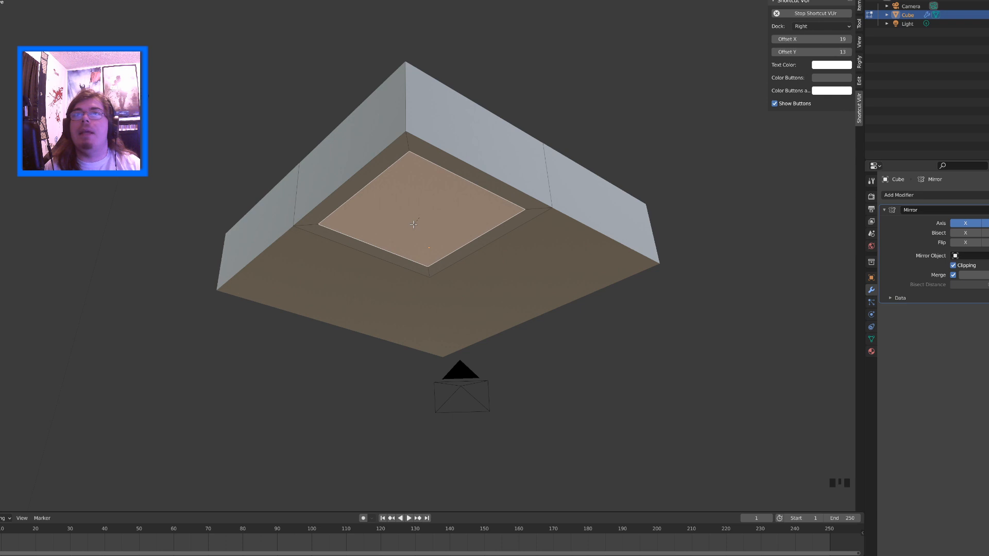
pyautogui.click(413, 215)
pyautogui.moveTo(415, 206); pyautogui.dragTo(426, 184, button='middle')
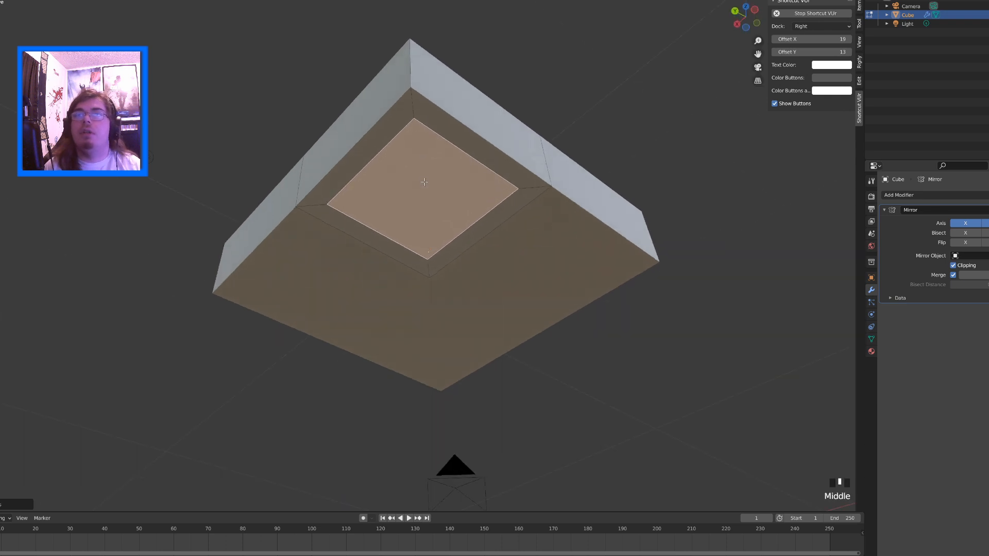
# Shrink the inset face with the Scale tool to a small leg-sized square
pyautogui.hotkey('shift', 'space')
pyautogui.click(407, 218)
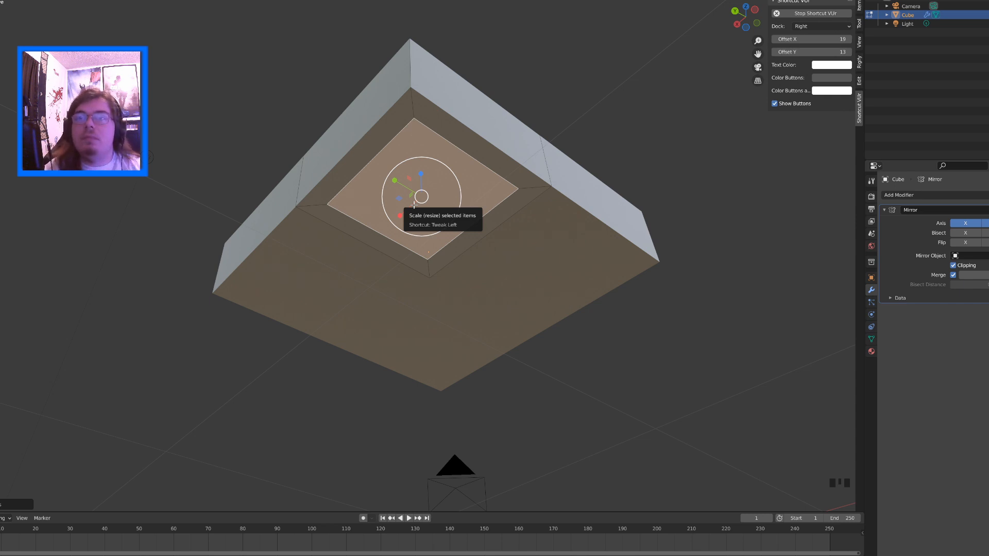
pyautogui.moveTo(414, 204)
pyautogui.mouseDown(button='middle')
pyautogui.moveTo(418, 226)
pyautogui.moveTo(418, 212)
pyautogui.moveTo(399, 203)
pyautogui.mouseUp(button='middle')
pyautogui.moveTo(394, 199); pyautogui.dragTo(402, 192)
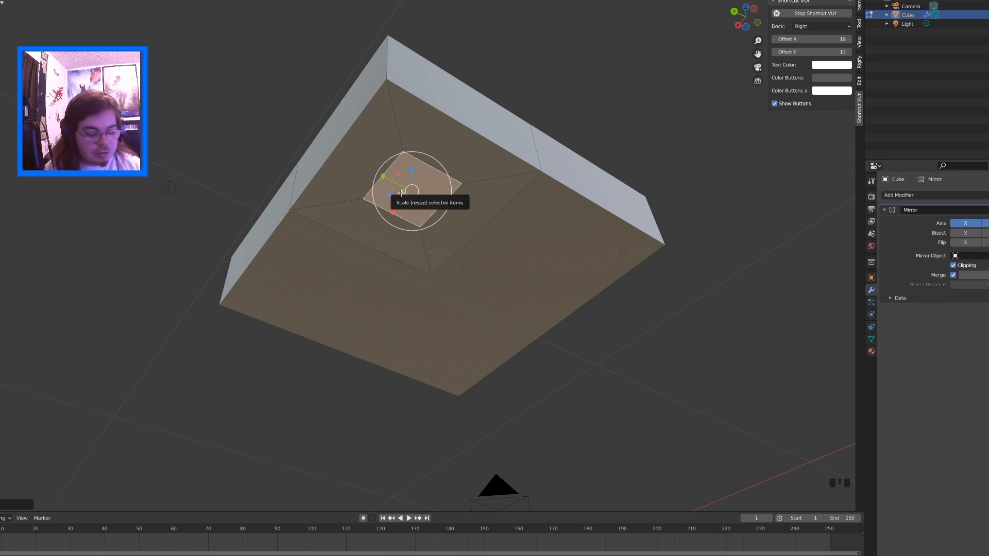
# Move the small inset face towards the slab's outer corner with the Move tool
pyautogui.hotkey('shift', 'space')
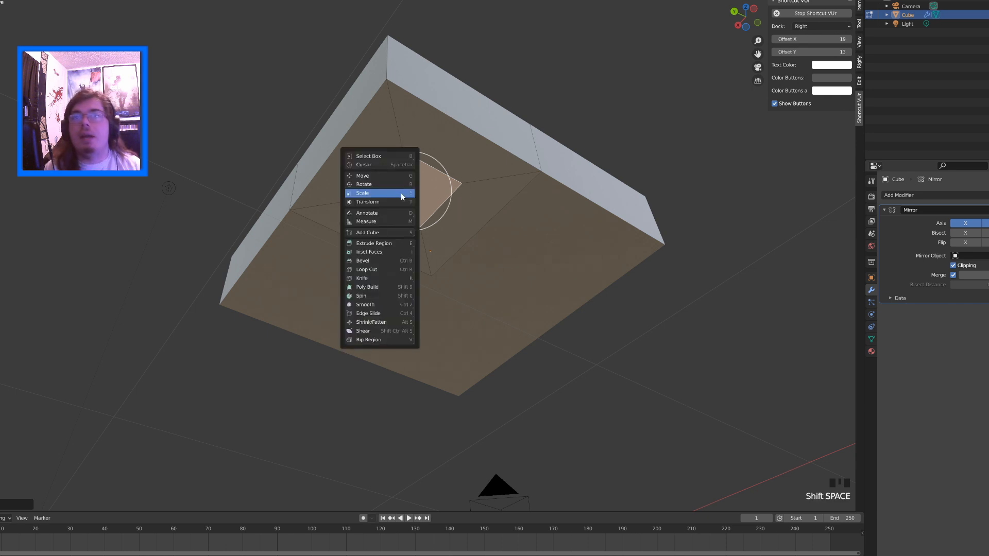
pyautogui.click(381, 178)
pyautogui.moveTo(390, 197); pyautogui.dragTo(381, 164)
pyautogui.moveTo(381, 164); pyautogui.dragTo(395, 201, button='middle')
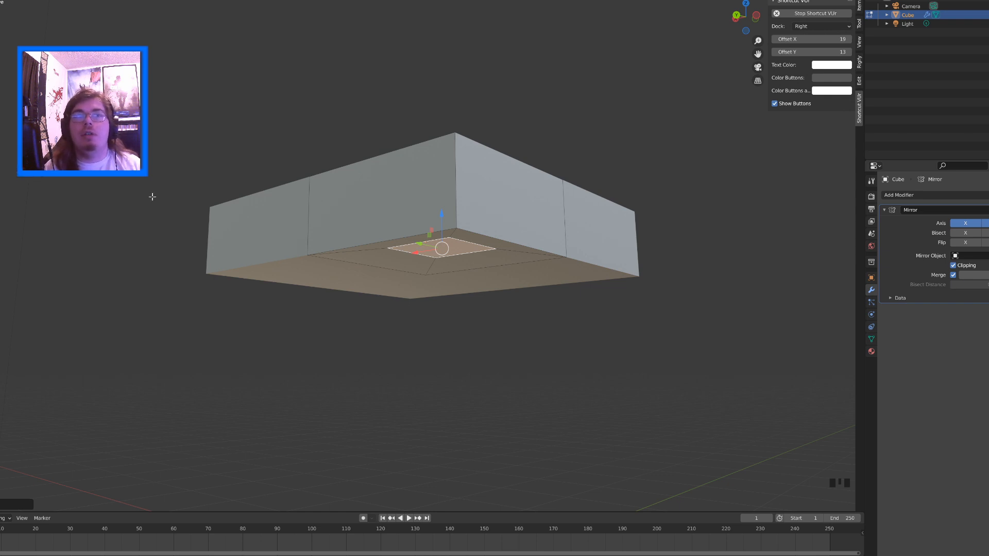
# Extrude the small inset face straight down into a long leg
pyautogui.scroll(-3, 359, 255)
pyautogui.press('e')
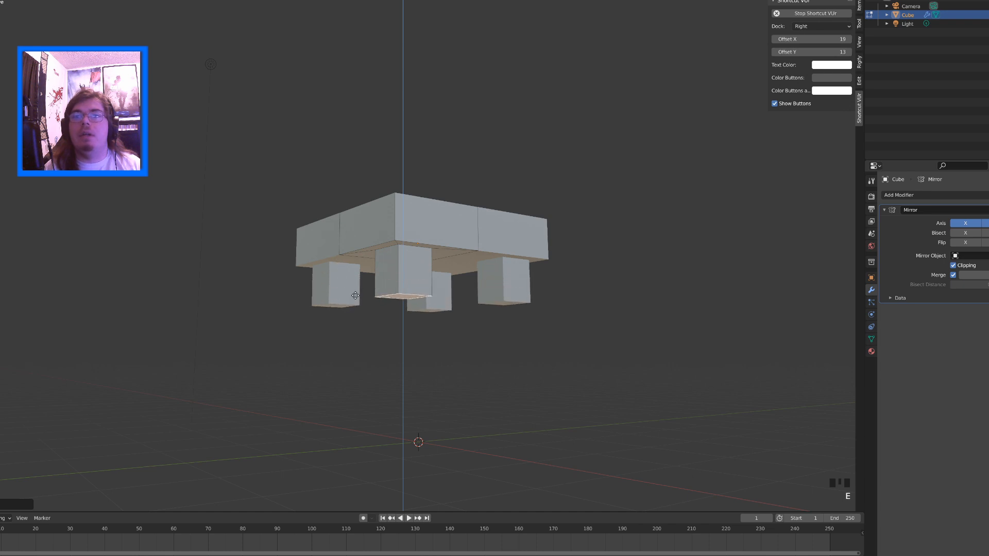
pyautogui.click(345, 446)
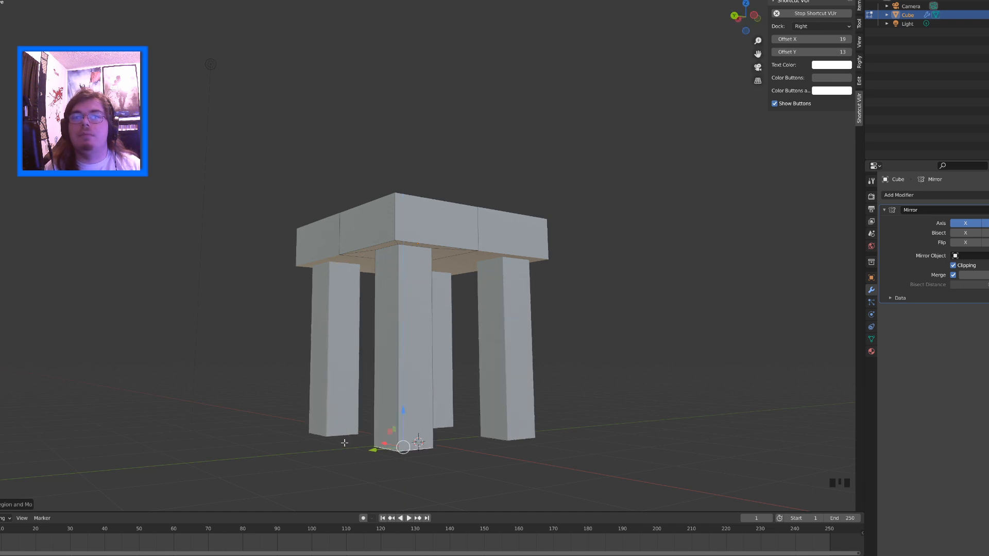
# In the side view along the X axis, lower the leg's bottom face to the ground line with the Move tool
pyautogui.moveTo(748, 20); pyautogui.dragTo(758, 19)
pyautogui.click(757, 17)
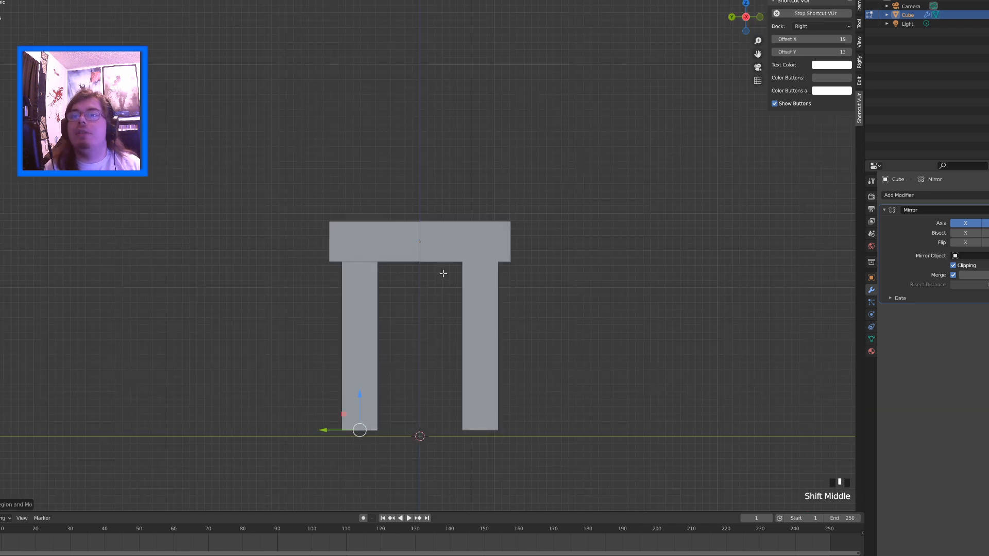
pyautogui.keyDown('shift'); pyautogui.moveTo(443, 273); pyautogui.dragTo(438, 219, button='middle'); pyautogui.keyUp('shift')
pyautogui.hotkey('shift', 'space')
pyautogui.click(337, 310)
pyautogui.moveTo(353, 352); pyautogui.dragTo(354, 358)
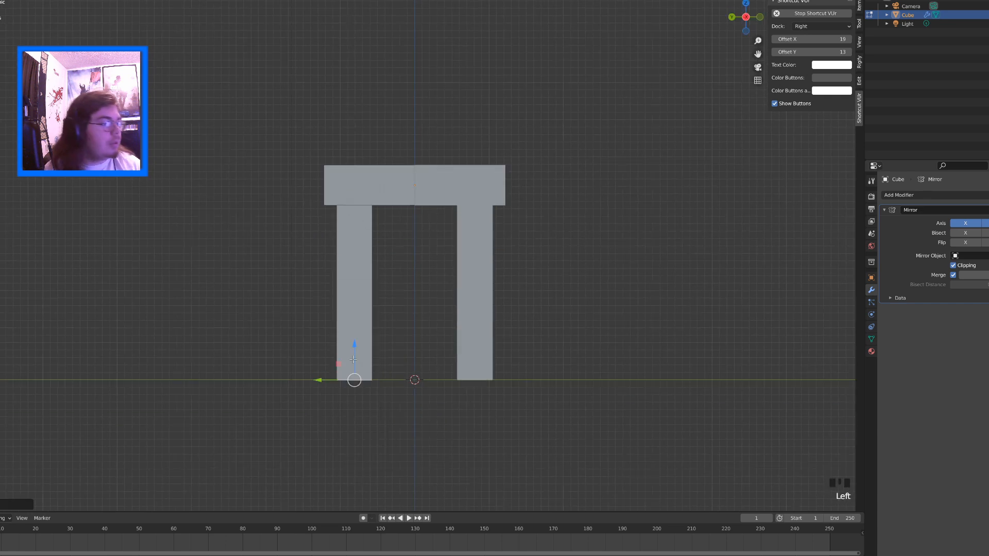
pyautogui.moveTo(335, 345); pyautogui.dragTo(303, 324, button='middle')
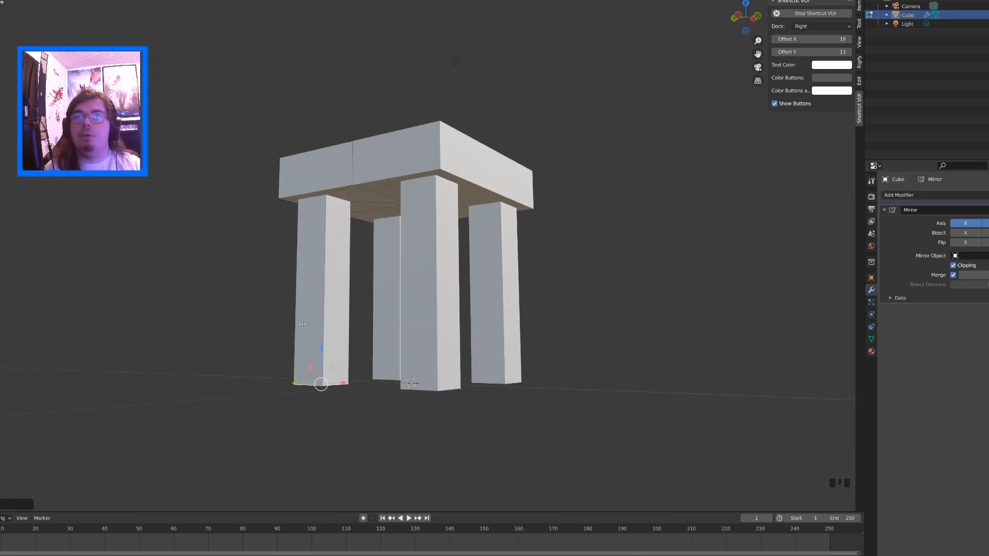
pyautogui.moveTo(242, 330); pyautogui.dragTo(318, 351, button='middle')
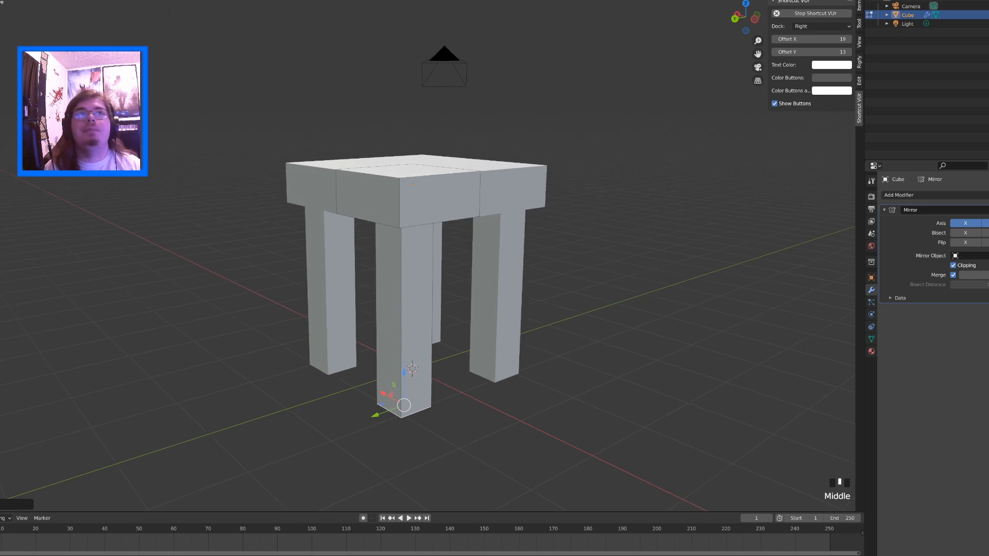
# Switch to edge selection and select the vertical edges of the leg
pyautogui.click(398, 319)
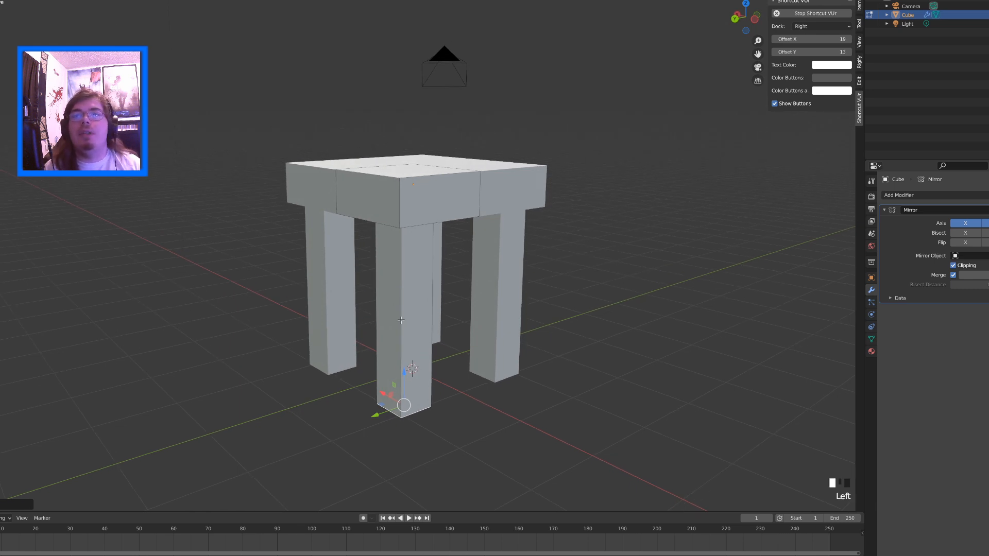
pyautogui.click(397, 320)
pyautogui.click(389, 320)
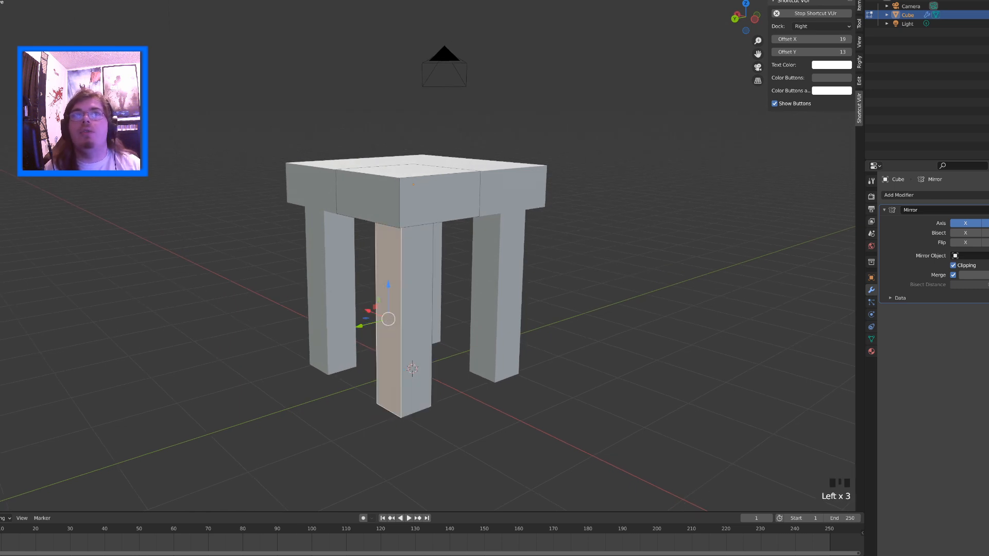
pyautogui.click(3, 0)
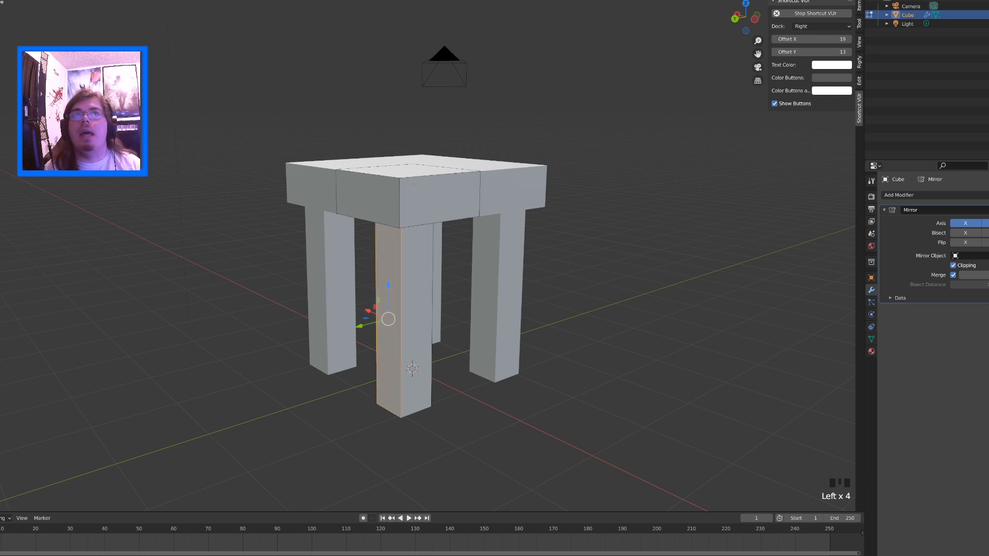
pyautogui.click(398, 309)
pyautogui.moveTo(398, 310); pyautogui.dragTo(313, 298, button='middle')
pyautogui.keyDown('shift'); pyautogui.click(439, 298); pyautogui.keyUp('shift')
pyautogui.keyDown('shift'); pyautogui.click(311, 298); pyautogui.keyUp('shift')
pyautogui.moveTo(374, 298); pyautogui.dragTo(296, 264, button='middle')
pyautogui.keyDown('shift'); pyautogui.moveTo(342, 329); pyautogui.dragTo(356, 320, button='middle'); pyautogui.keyUp('shift')
pyautogui.keyDown('shift'); pyautogui.click(357, 320); pyautogui.keyUp('shift')
# Bevel the leg's vertical edges with several segments to round the leg into a cylinder
pyautogui.moveTo(277, 308); pyautogui.dragTo(336, 326, button='middle')
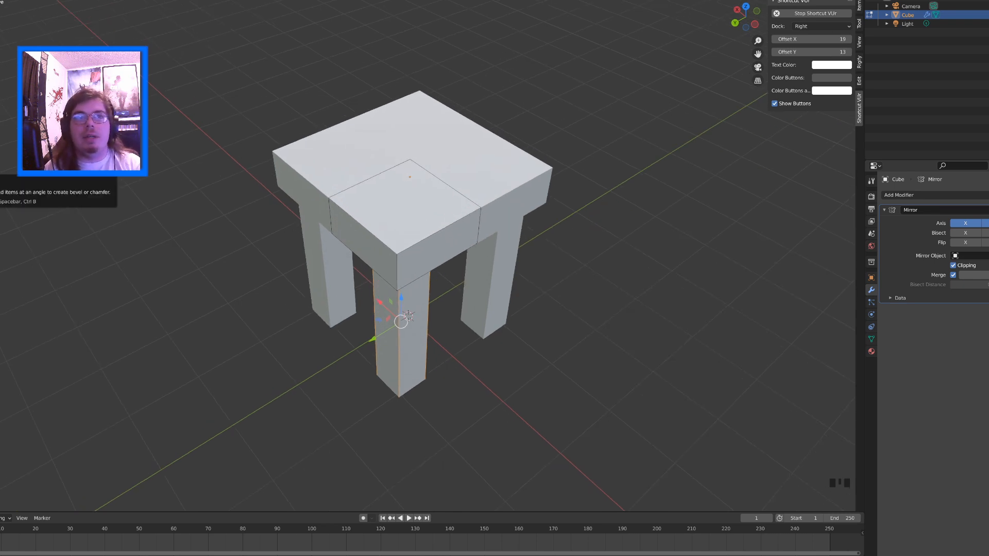
pyautogui.moveTo(284, 287); pyautogui.dragTo(316, 308, button='middle')
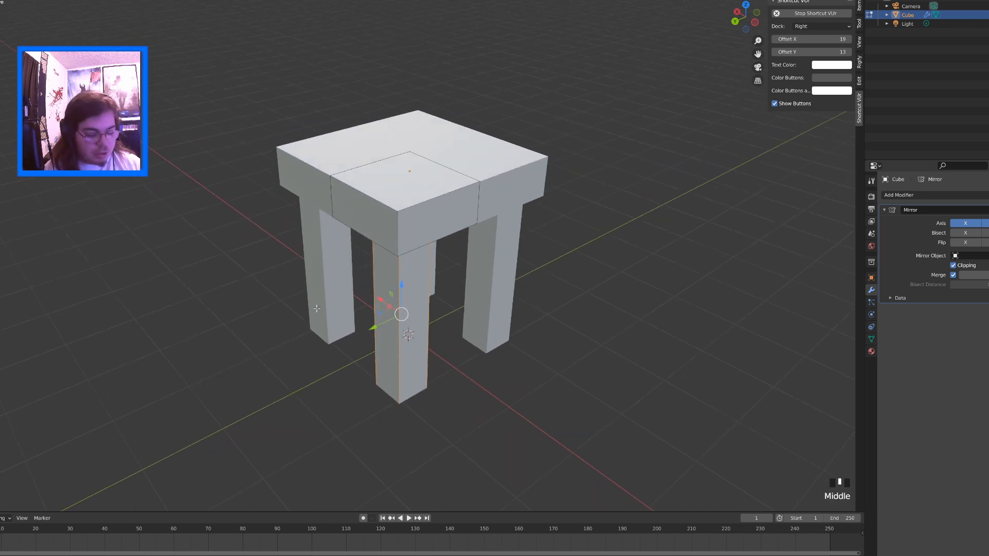
pyautogui.hotkey('ctrl', 'b')
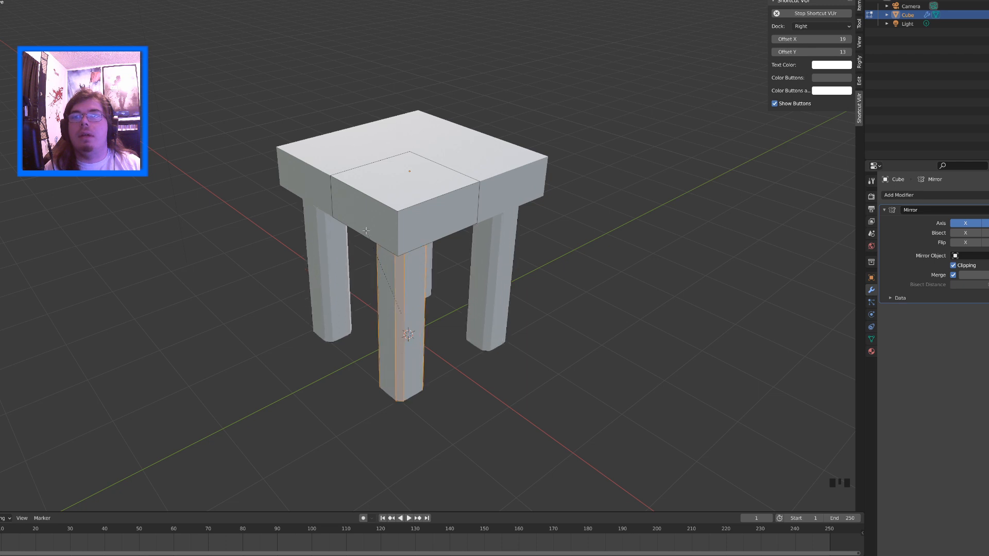
pyautogui.scroll(6, 366, 227)
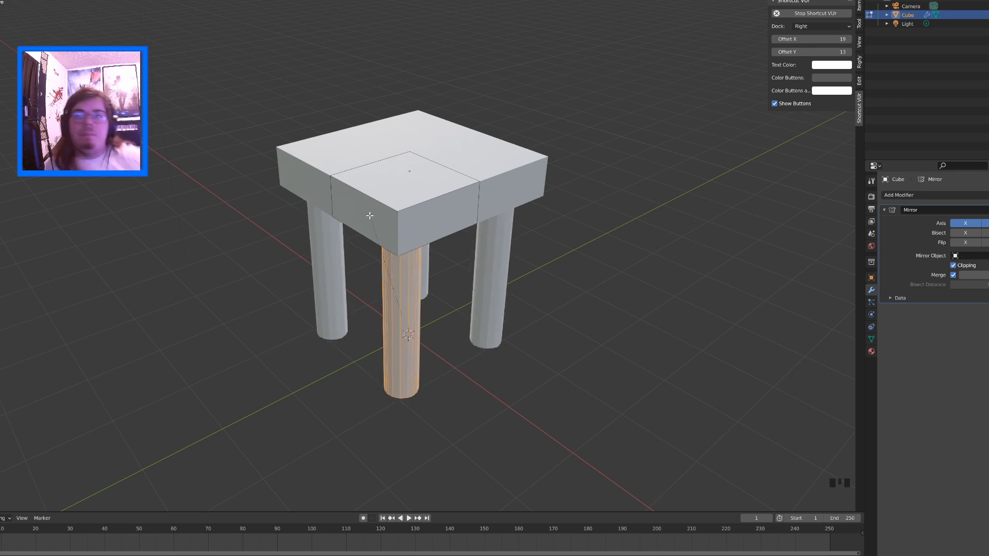
pyautogui.click(369, 215)
# Select the vertical corner edge of the tabletop and bevel it into a small rounded corner
pyautogui.moveTo(369, 215); pyautogui.dragTo(398, 211, button='middle')
pyautogui.click(405, 184)
pyautogui.hotkey('ctrl', 'b')
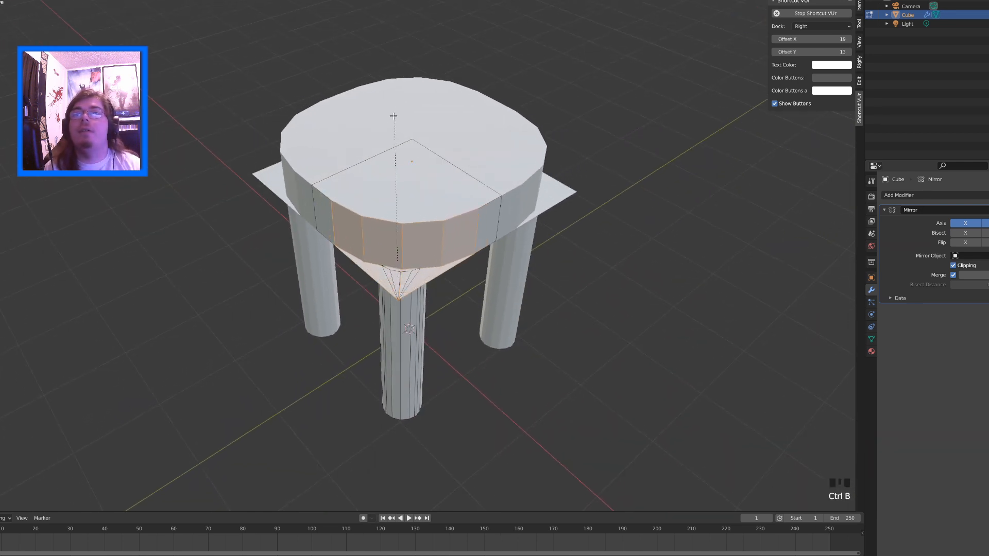
pyautogui.click(362, 187)
pyautogui.moveTo(361, 187); pyautogui.dragTo(392, 229, button='middle')
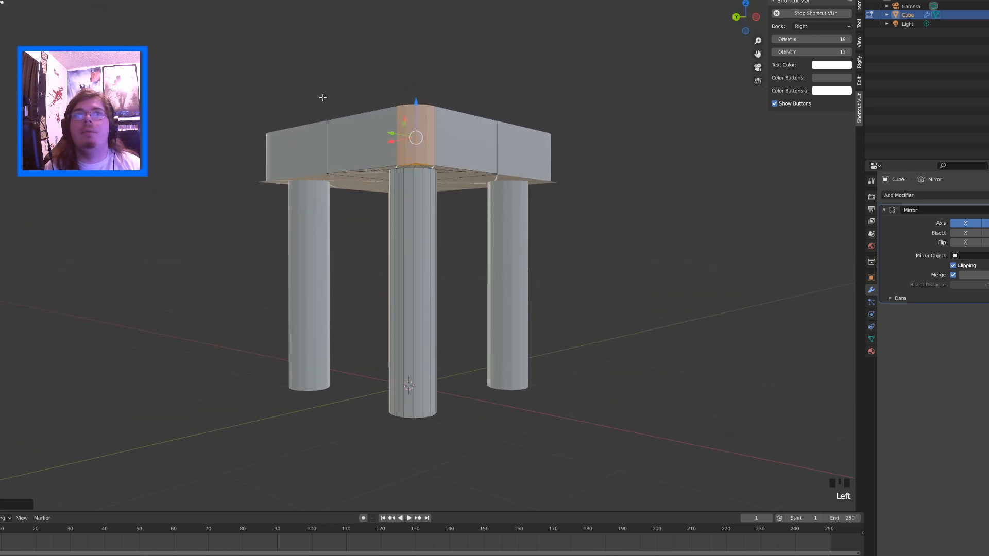
# Inspect the table from above and below, checking the faces on the tabletop's underside and around the leg joints
pyautogui.moveTo(324, 97); pyautogui.dragTo(390, 216, button='middle')
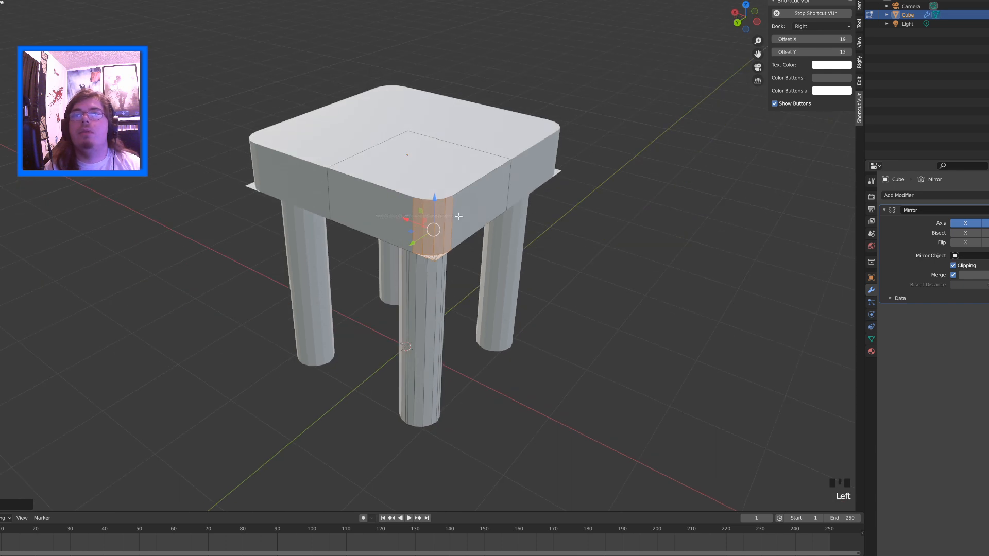
pyautogui.moveTo(462, 214); pyautogui.dragTo(464, 215)
pyautogui.moveTo(431, 240); pyautogui.dragTo(430, 271, button='middle')
pyautogui.moveTo(402, 264); pyautogui.dragTo(400, 279)
pyautogui.moveTo(399, 281); pyautogui.dragTo(390, 195, button='middle')
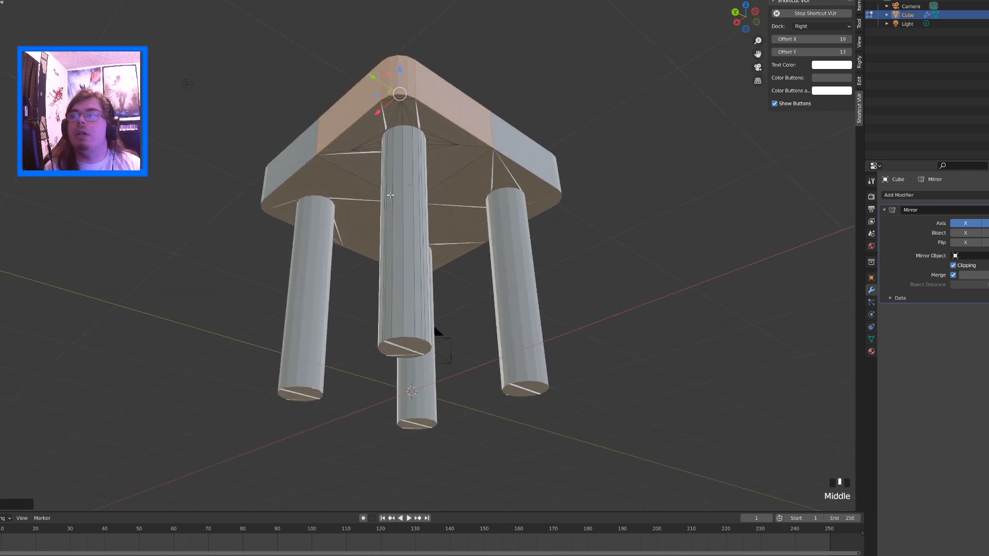
pyautogui.click(388, 111)
pyautogui.click(386, 110)
pyautogui.click(385, 109)
pyautogui.scroll(2, 383, 108)
pyautogui.moveTo(383, 108); pyautogui.dragTo(748, 178, button='middle')
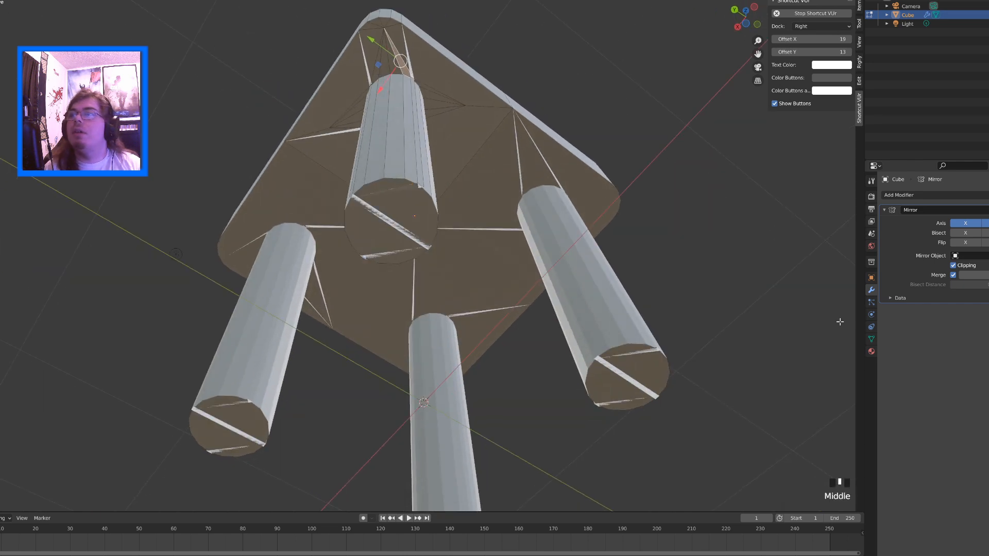
# Show the Remesh settings in the table's object data properties
pyautogui.click(871, 340)
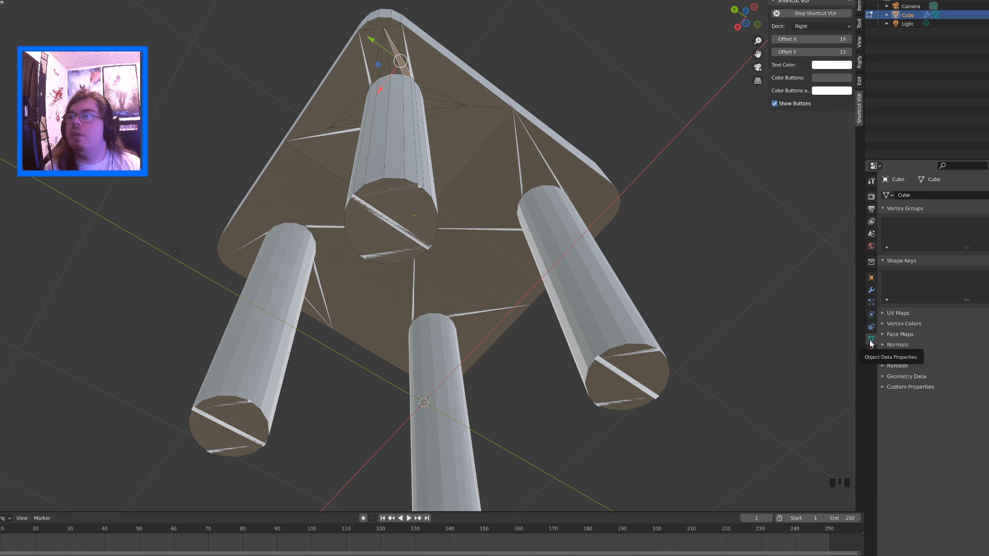
pyautogui.click(883, 366)
pyautogui.moveTo(447, 360); pyautogui.dragTo(447, 258, button='middle')
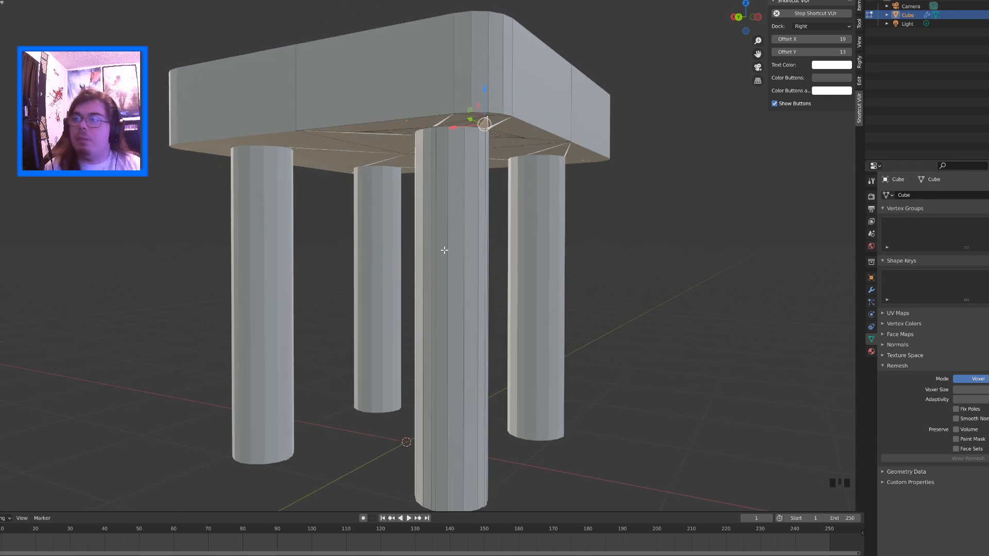
pyautogui.press('Tab')
pyautogui.press('a')
pyautogui.moveTo(302, 165); pyautogui.dragTo(316, 137, button='middle')
pyautogui.press('Tab')
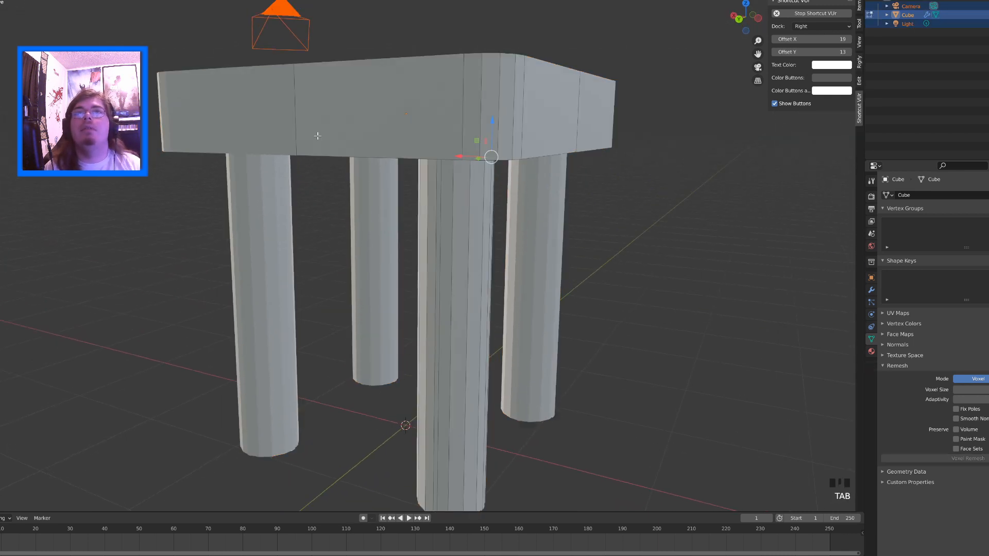
pyautogui.press('a')
pyautogui.press('a')
pyautogui.press('a')
pyautogui.press('a')
pyautogui.press('a')
pyautogui.press('a')
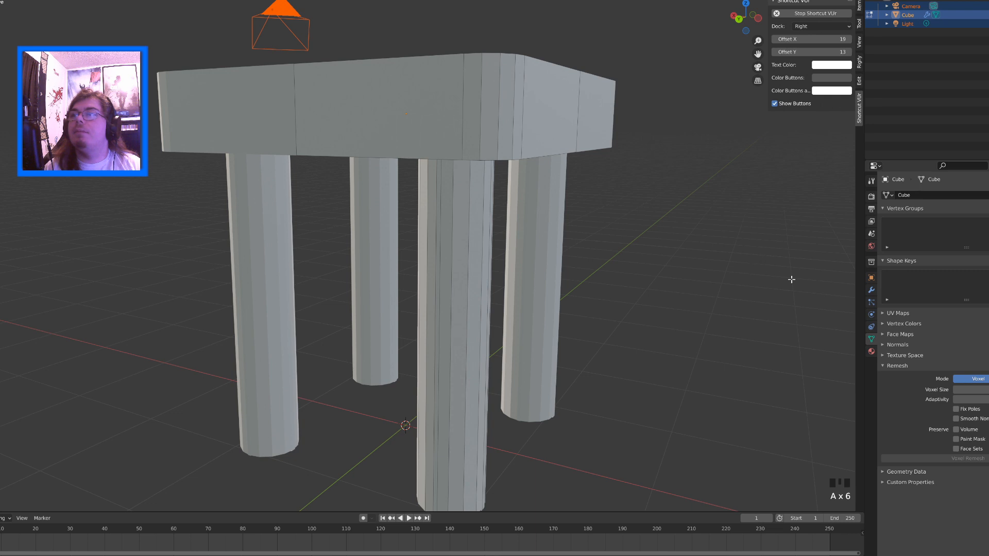
# Select only the table in Object Mode and apply its Mirror modifier
pyautogui.click(871, 290)
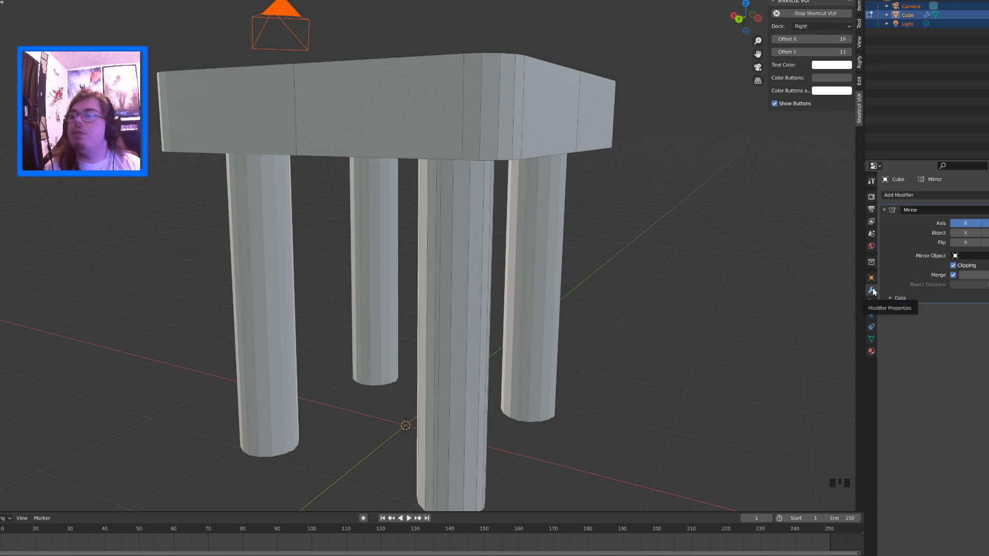
pyautogui.click(988, 210)
pyautogui.click(987, 210)
pyautogui.click(988, 210)
pyautogui.click(428, 129)
pyautogui.click(428, 129)
pyautogui.press('Tab')
pyautogui.press('Tab')
pyautogui.press('Tab')
pyautogui.press('Tab')
pyautogui.press('Tab')
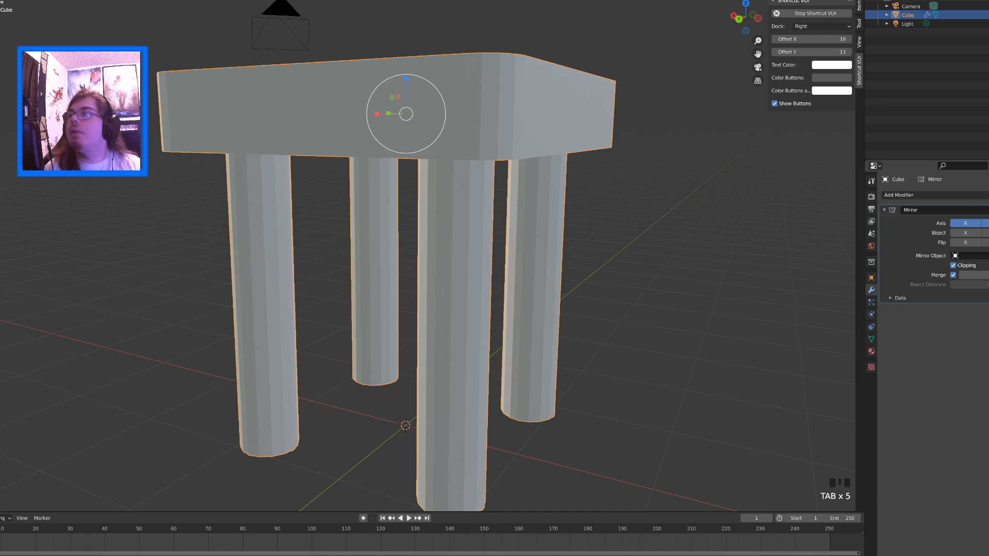
pyautogui.click(987, 210)
pyautogui.click(983, 220)
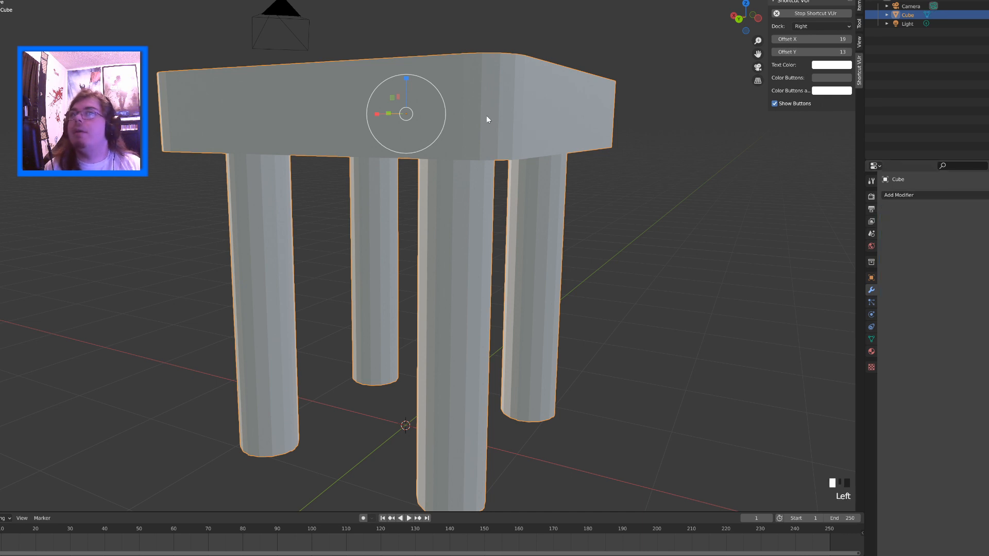
# Return to the table's mesh data properties and select the entire mesh in Edit Mode
pyautogui.moveTo(485, 126); pyautogui.dragTo(510, 122, button='middle')
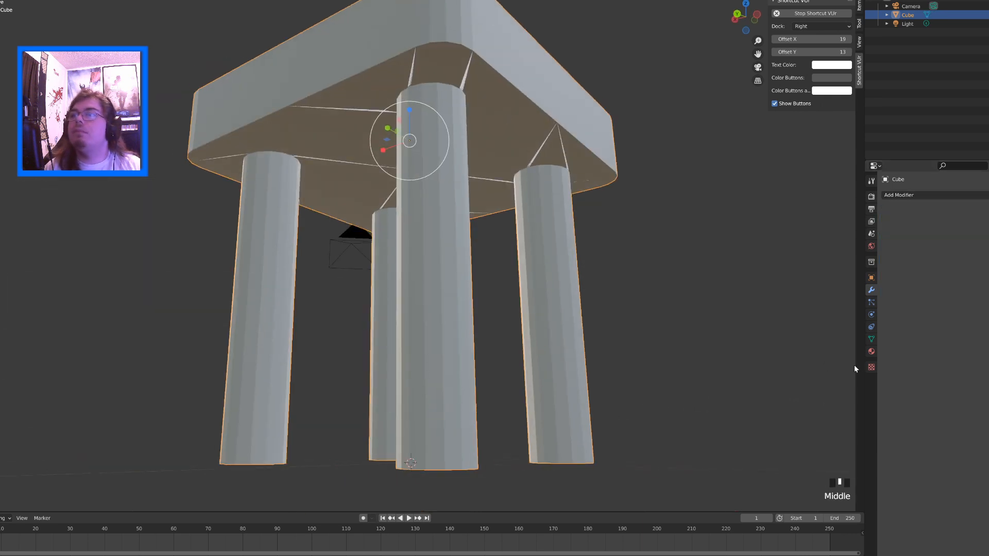
pyautogui.click(871, 339)
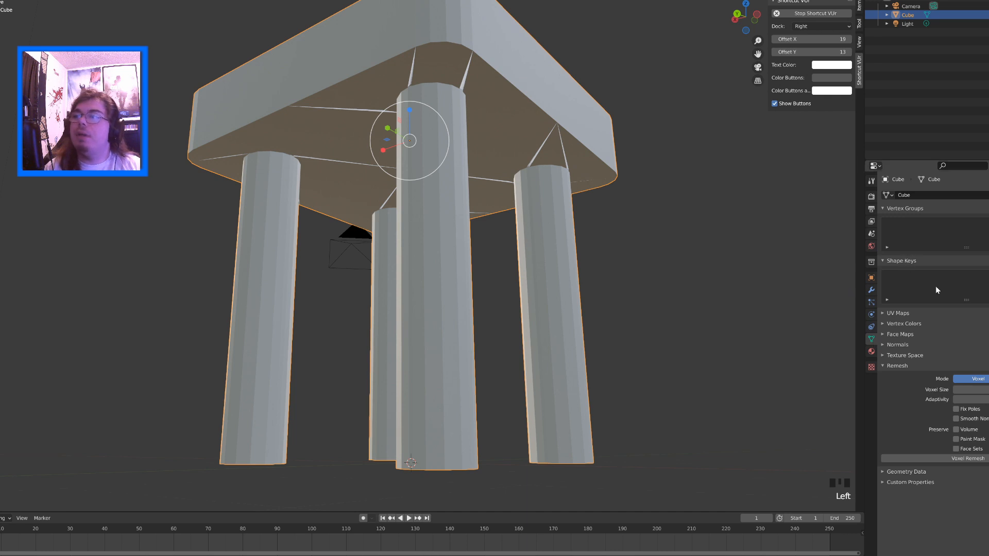
pyautogui.press('Tab')
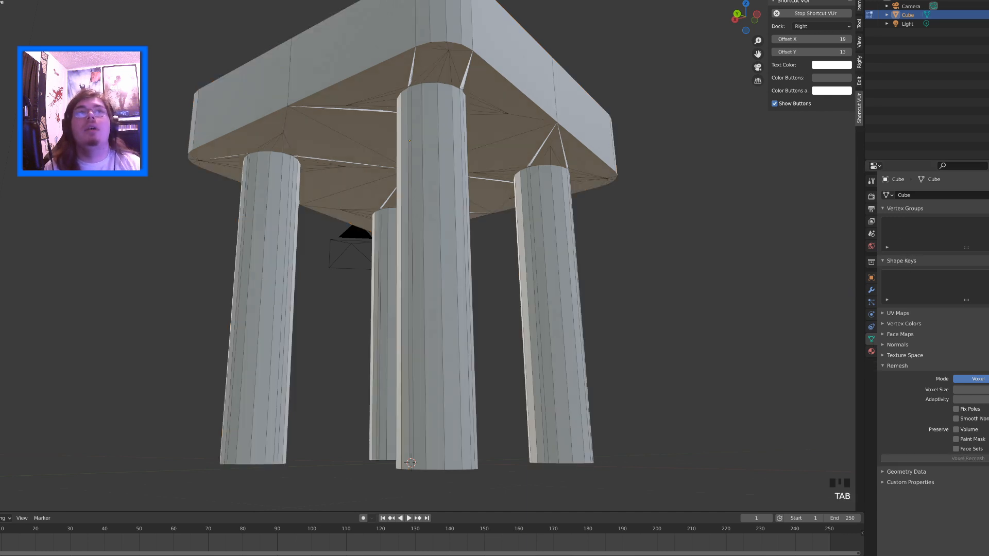
pyautogui.press('a')
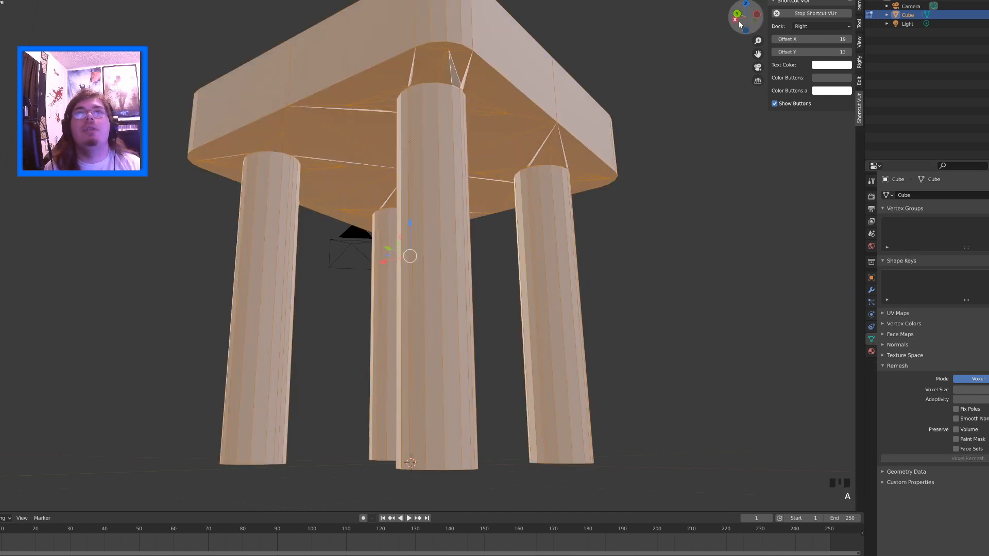
# Turn on the Statistics viewport overlay and check the table's mesh from above and below
pyautogui.click(800, 0)
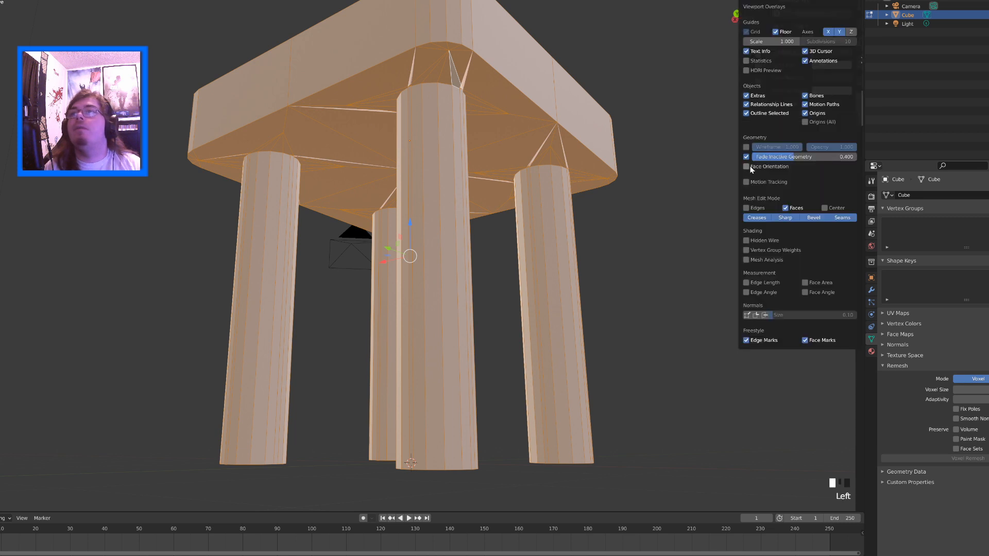
pyautogui.click(746, 61)
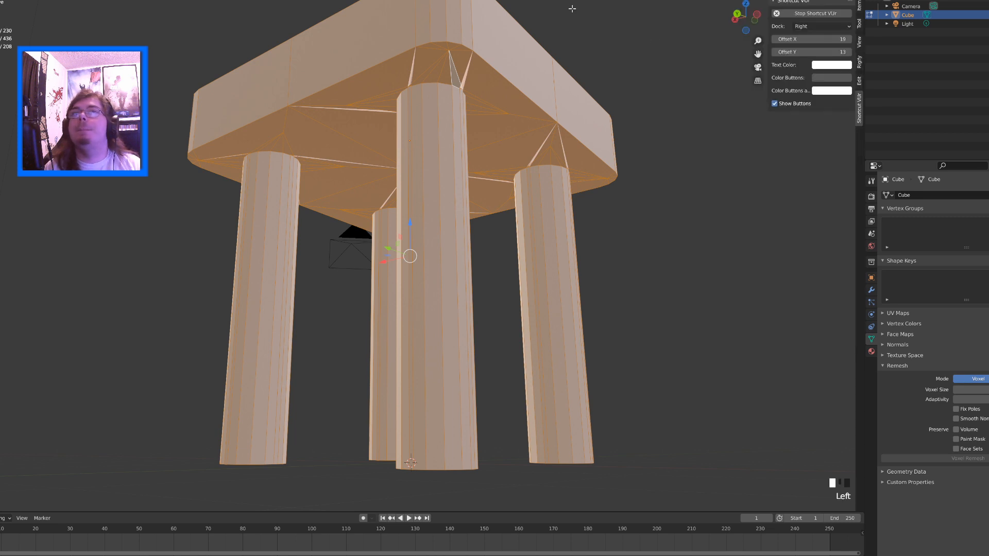
pyautogui.click(364, 94)
pyautogui.press('a')
pyautogui.moveTo(253, 103); pyautogui.dragTo(253, 138, button='middle')
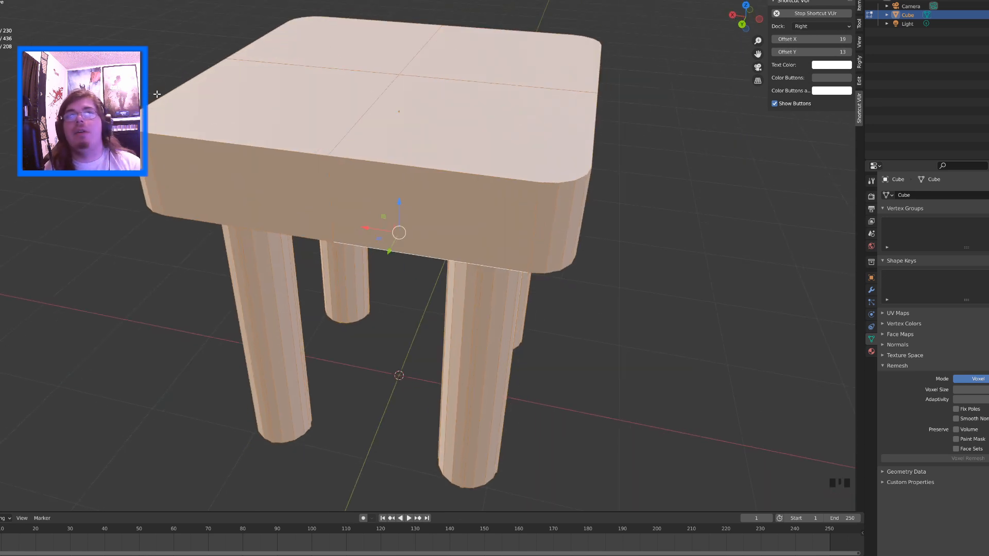
pyautogui.moveTo(157, 95); pyautogui.dragTo(605, 205, button='middle')
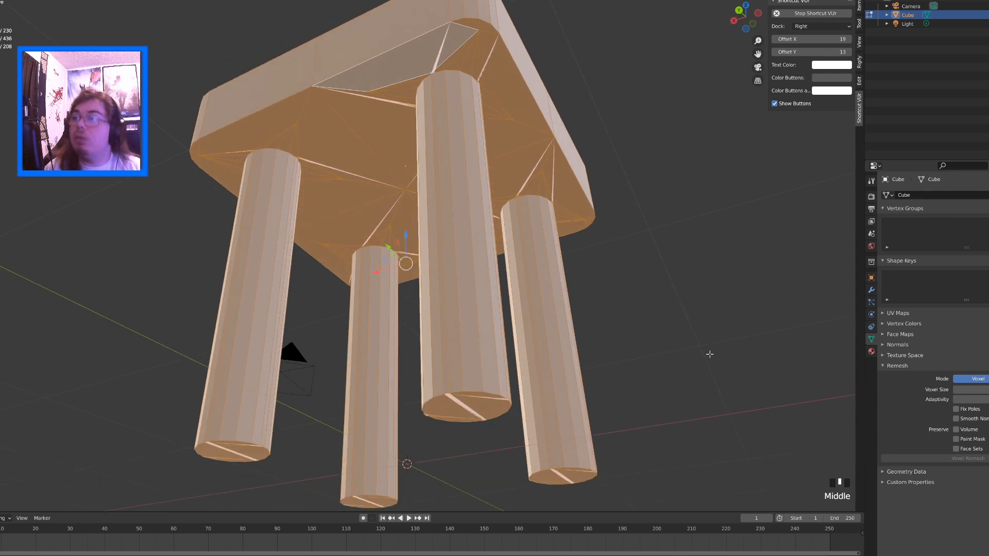
# Run a voxel remesh on the table in Object Mode and check the joints between legs and tabletop
pyautogui.click(976, 389)
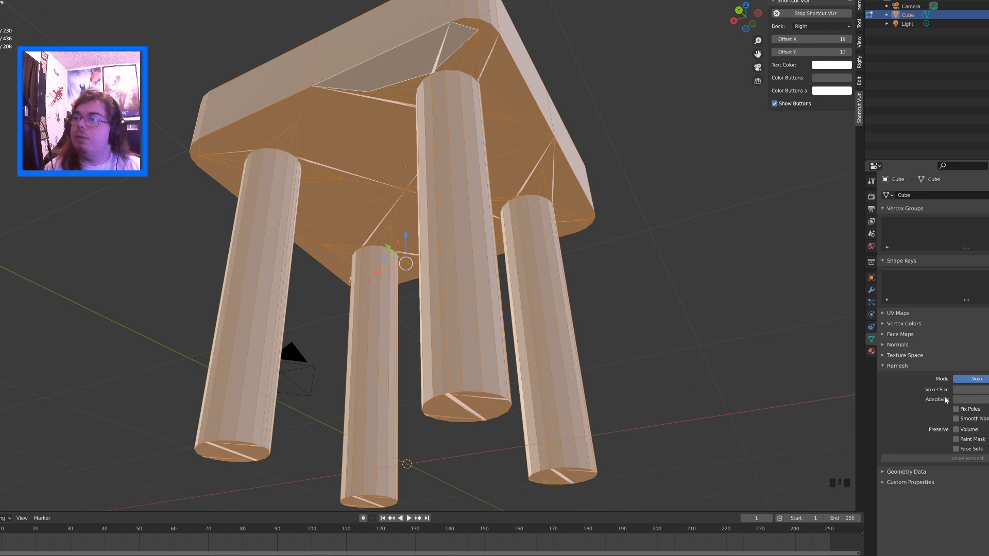
pyautogui.click(977, 389)
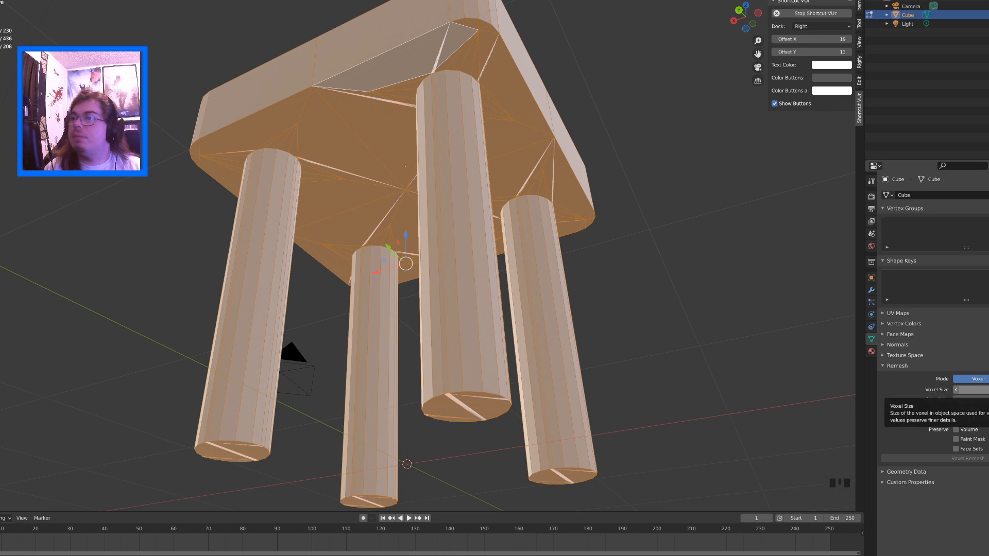
pyautogui.moveTo(682, 315); pyautogui.dragTo(690, 335, button='middle')
pyautogui.press('Tab')
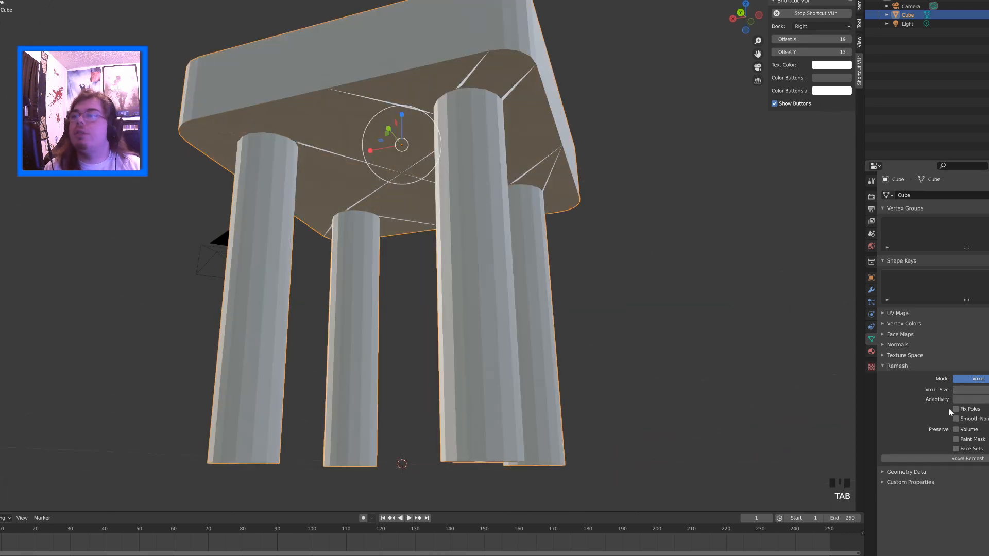
pyautogui.click(427, 294)
pyautogui.moveTo(427, 295); pyautogui.dragTo(513, 273, button='middle')
pyautogui.scroll(3, 393, 268)
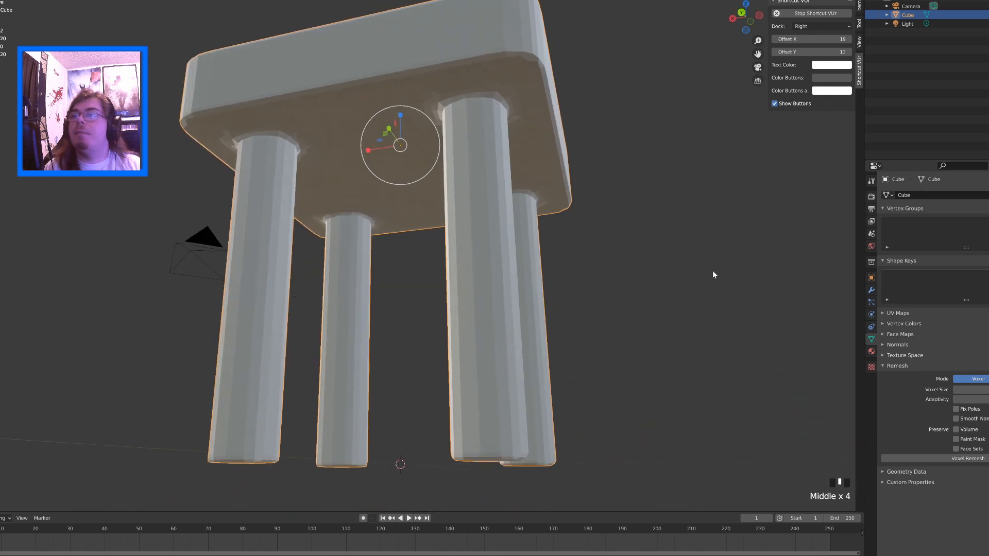
pyautogui.moveTo(508, 236); pyautogui.dragTo(466, 254, button='middle')
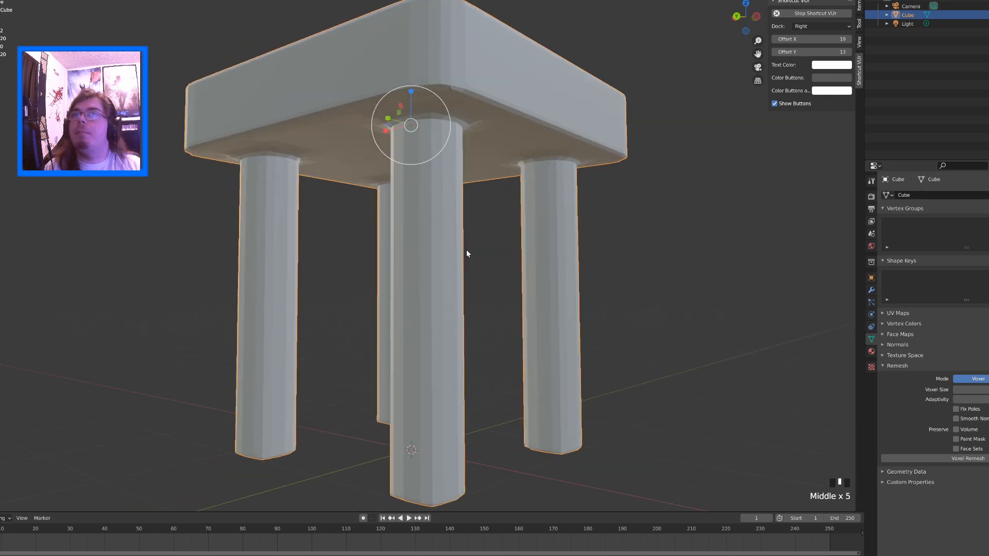
# Add a Decimate modifier in Collapse mode to the table and lower its ratio to about 515 faces
pyautogui.click(871, 290)
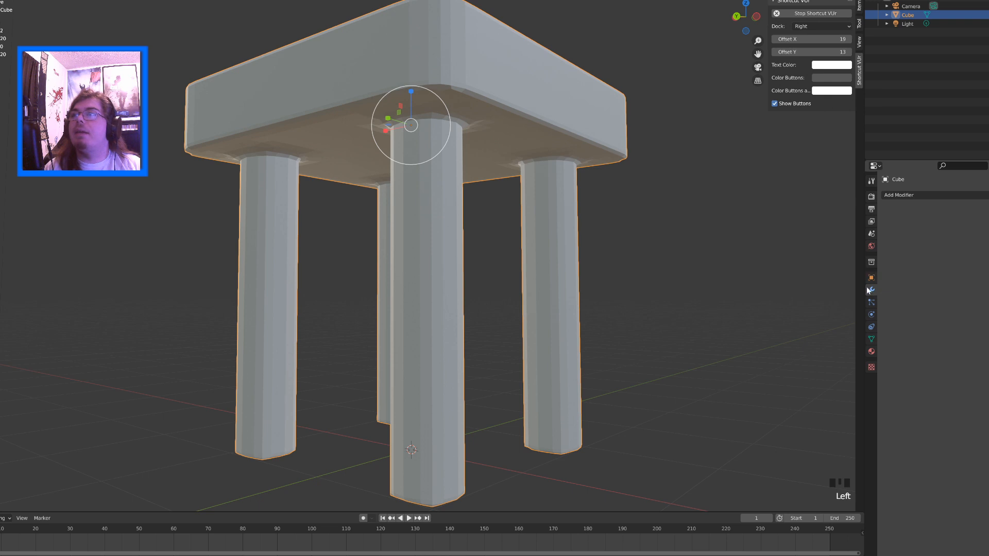
pyautogui.click(916, 197)
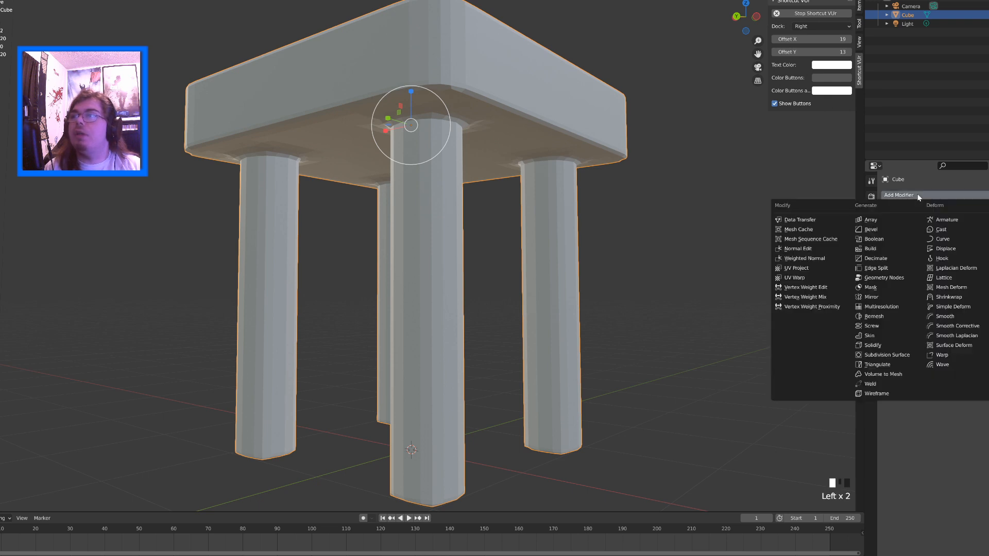
pyautogui.click(901, 258)
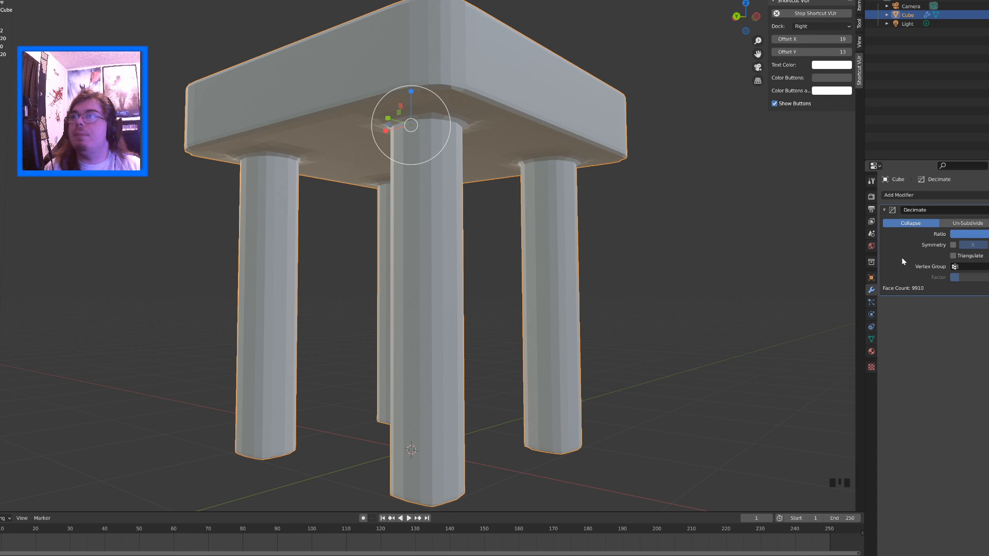
pyautogui.click(978, 235)
pyautogui.moveTo(981, 234); pyautogui.dragTo(971, 239)
pyautogui.press('Tab')
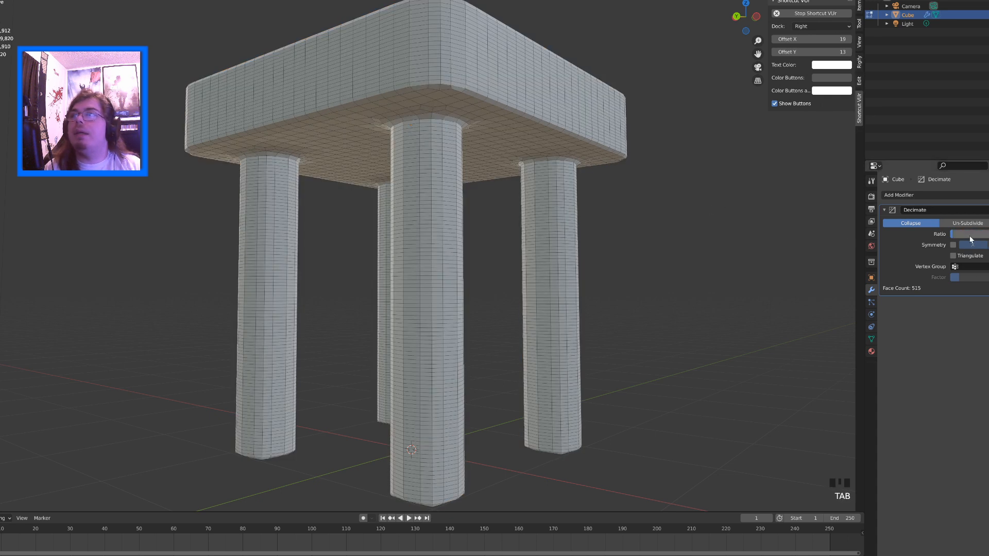
# Readjust the Decimate ratio to about 804 faces while comparing the shape of the legs
pyautogui.click(986, 234)
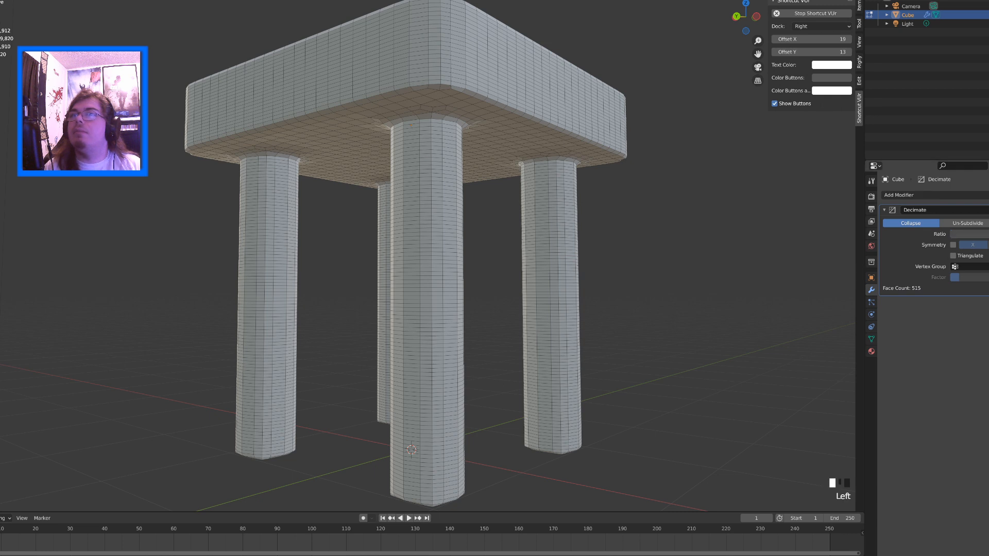
pyautogui.click(952, 234)
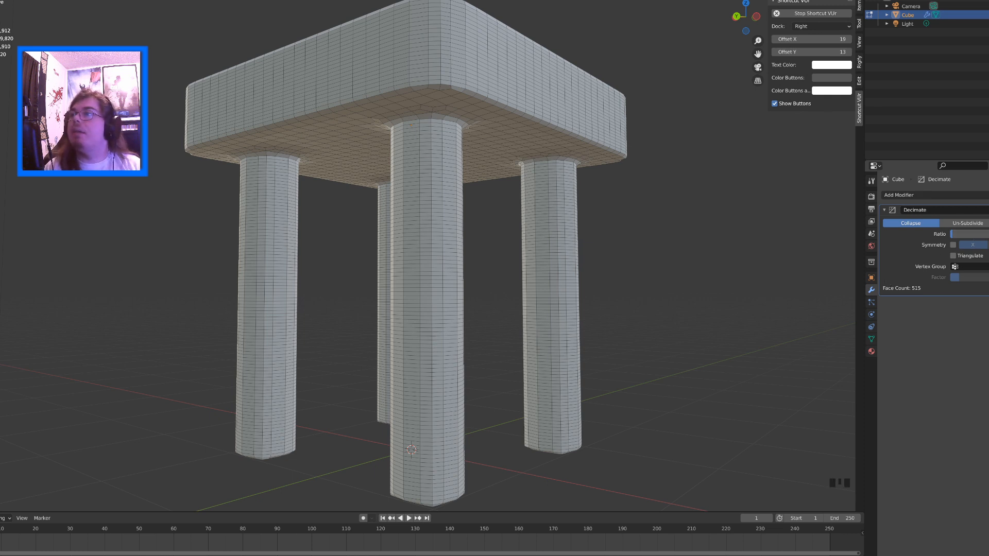
pyautogui.press('Tab')
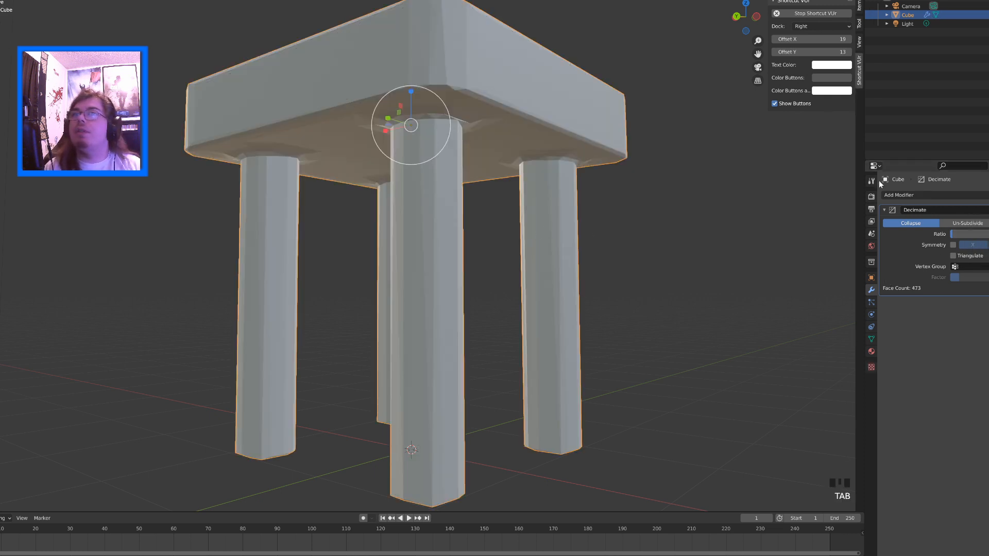
pyautogui.moveTo(643, 257); pyautogui.dragTo(702, 269, button='middle')
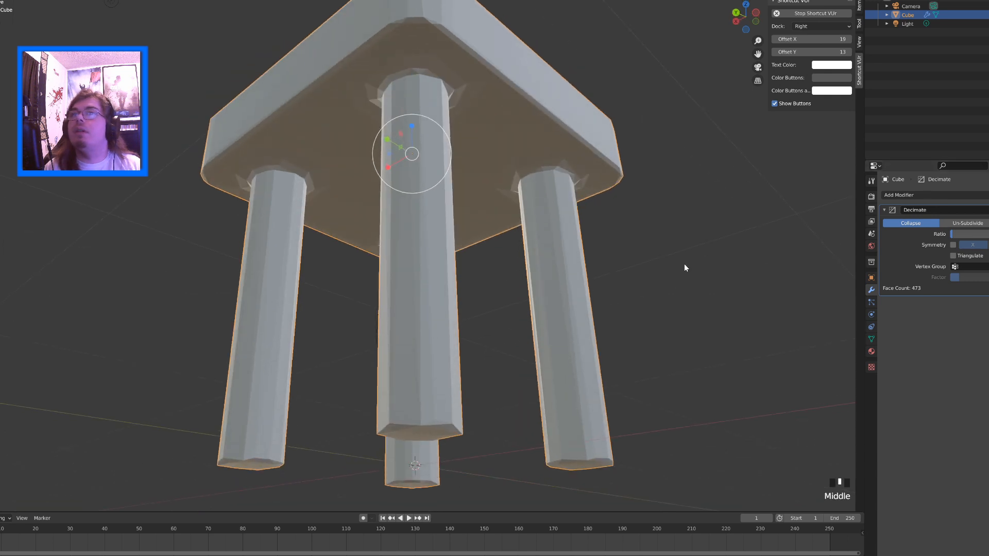
pyautogui.moveTo(968, 233)
pyautogui.mouseDown()
pyautogui.moveTo(952, 234)
pyautogui.moveTo(970, 233)
pyautogui.mouseUp()
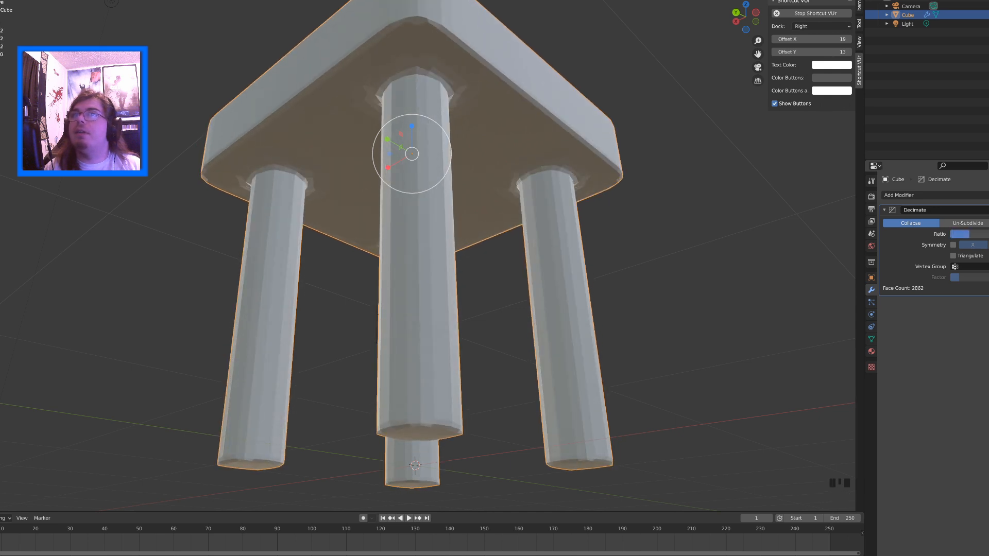
pyautogui.click(984, 210)
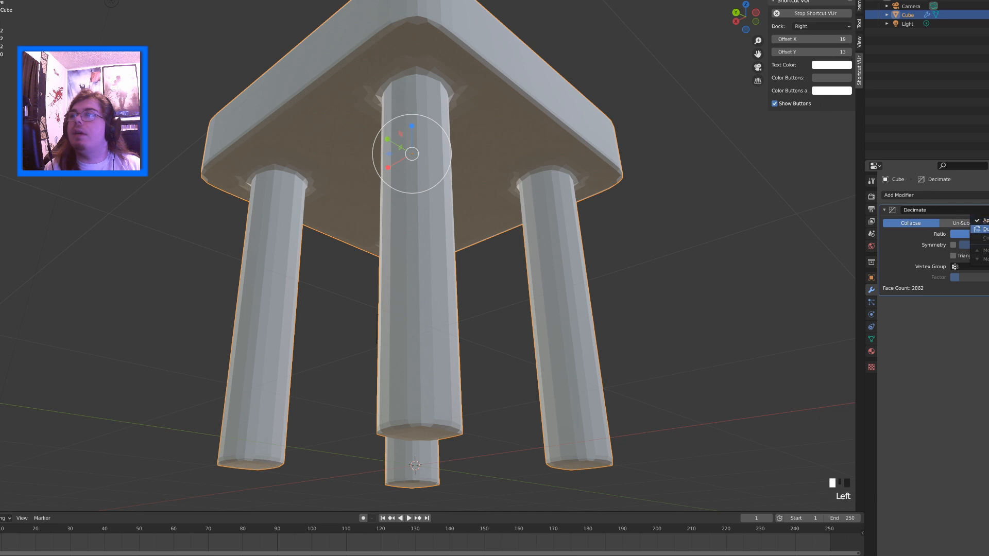
pyautogui.moveTo(970, 234); pyautogui.dragTo(956, 234)
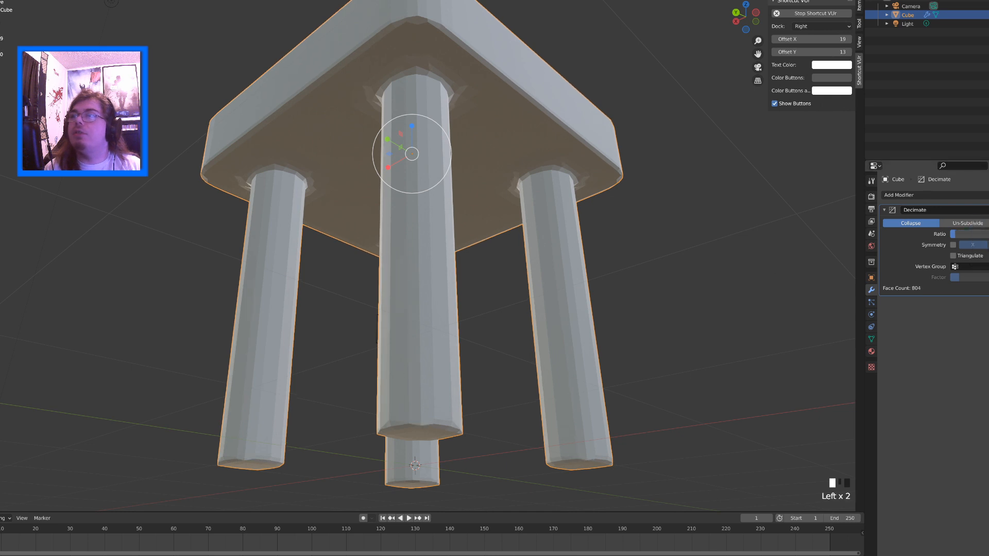
# Apply the Decimate modifier and show the table's reduced mesh in Edit Mode
pyautogui.click(984, 209)
pyautogui.click(982, 221)
pyautogui.moveTo(574, 237); pyautogui.dragTo(539, 252, button='middle')
pyautogui.press('Tab')
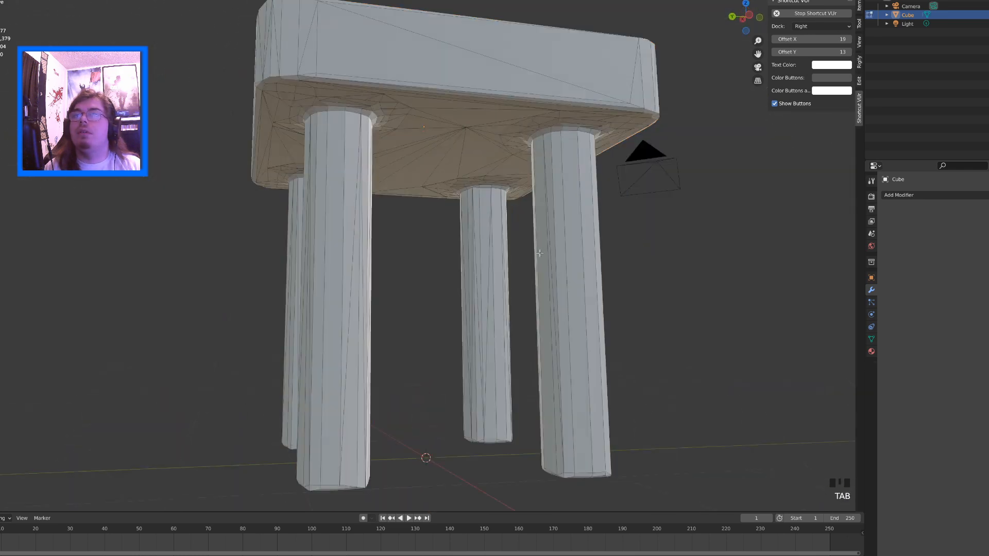
# Inspect the table's decimated mesh from underneath and from above, and return to Object Mode
pyautogui.moveTo(541, 203); pyautogui.dragTo(574, 194, button='middle')
pyautogui.scroll(4, 548, 264)
pyautogui.scroll(-5, 513, 246)
pyautogui.scroll(4, 489, 208)
pyautogui.moveTo(489, 207); pyautogui.dragTo(459, 276, button='middle')
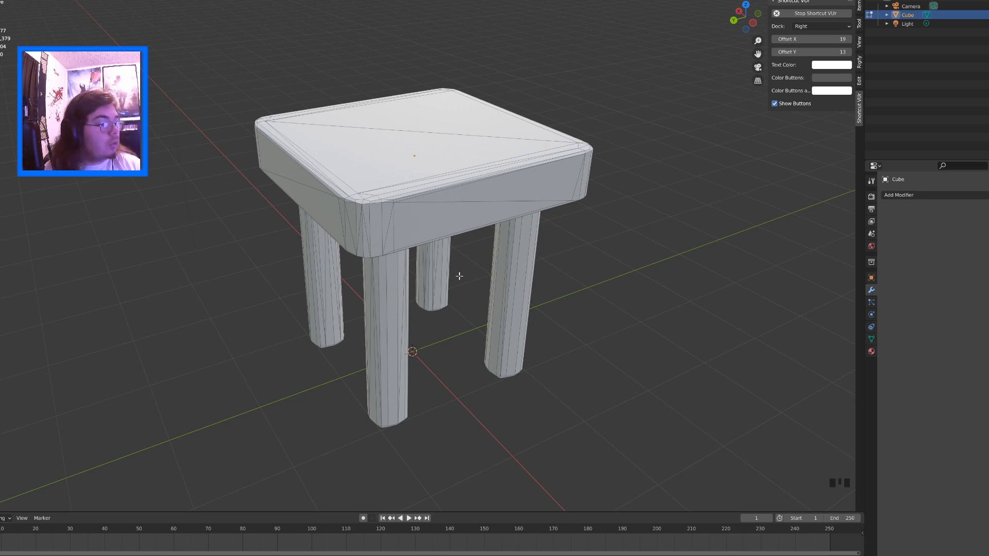
pyautogui.click(427, 220)
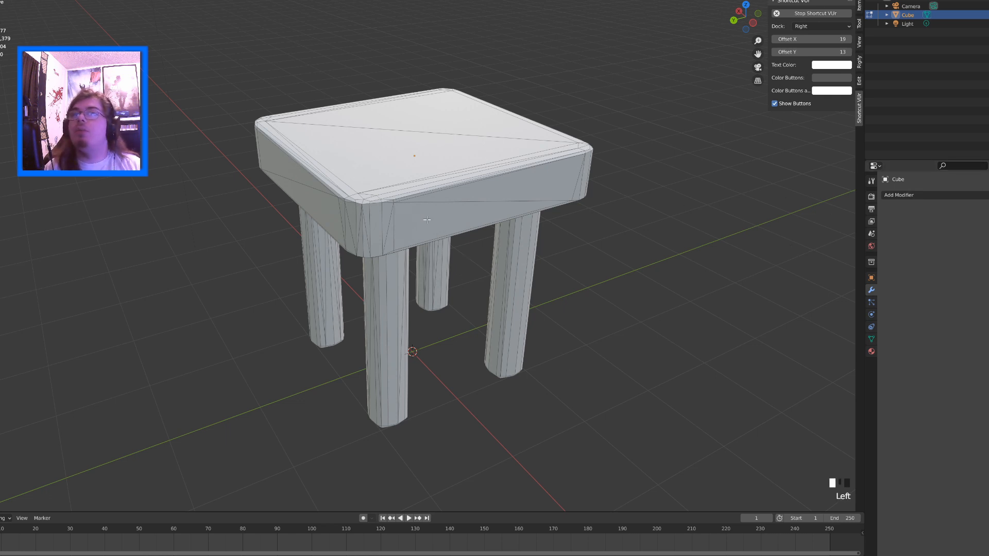
pyautogui.press('Tab')
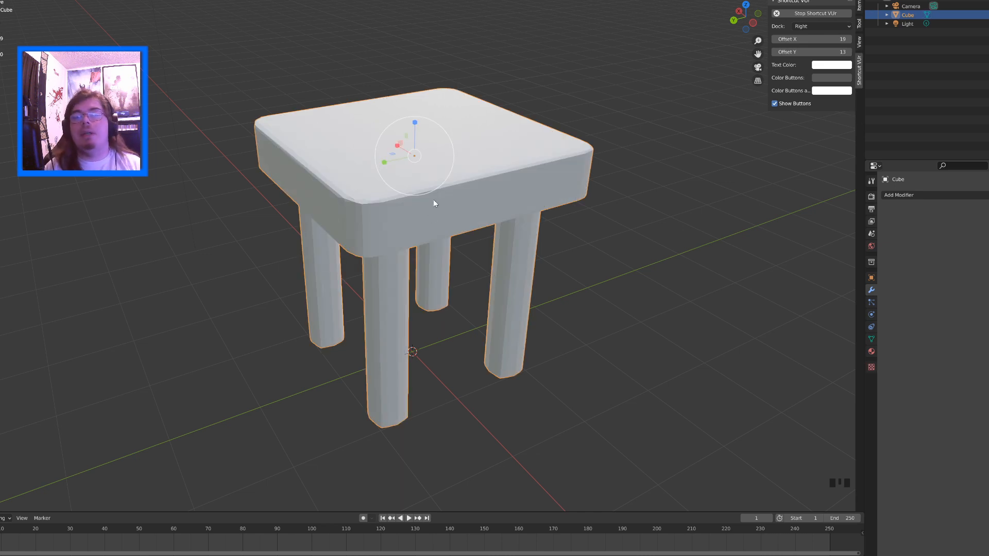
# Add a Subdivision Surface modifier to the table and view the smoothed legs and tabletop from below
pyautogui.click(915, 195)
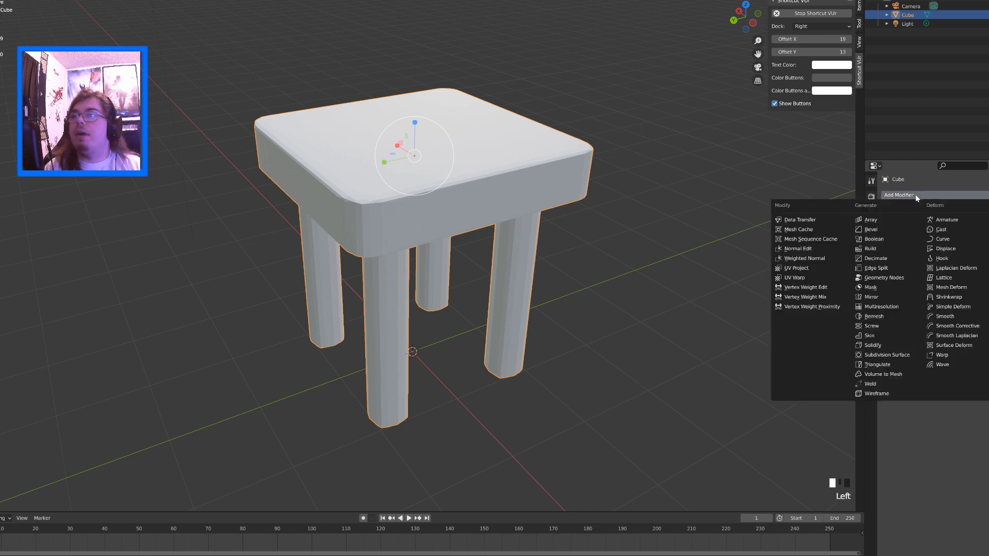
pyautogui.click(897, 355)
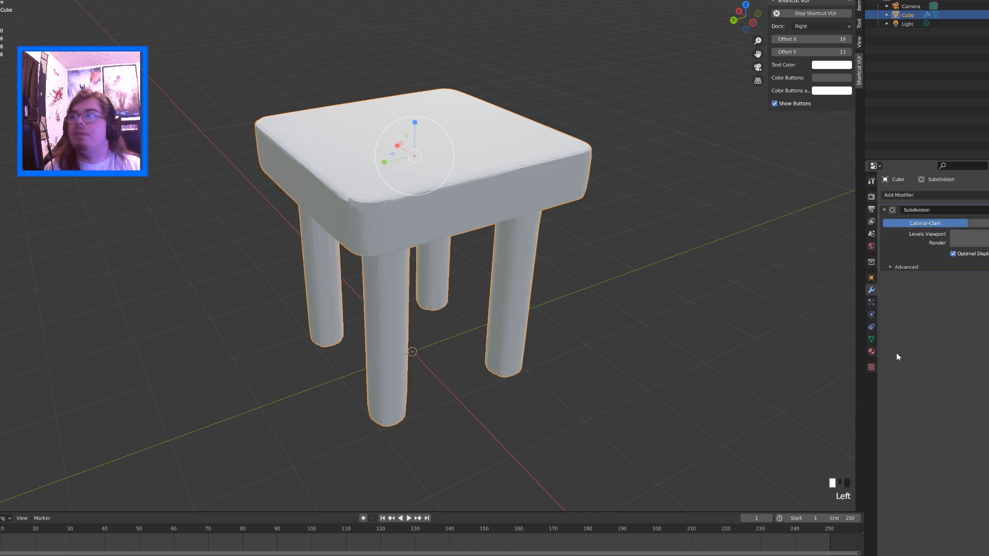
pyautogui.moveTo(644, 280); pyautogui.dragTo(638, 233, button='middle')
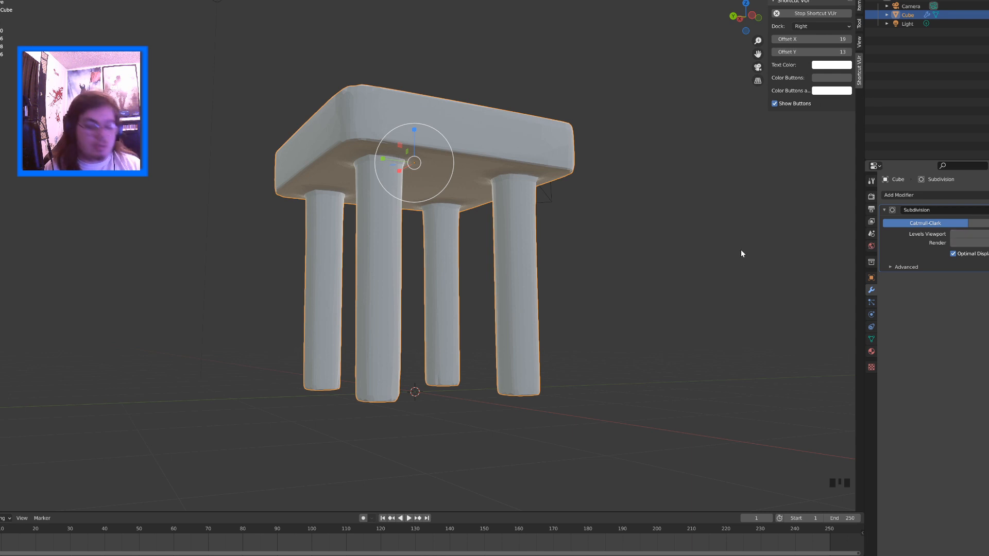
# Raise the Subdivision modifier's viewport level and turn off Optimal Display, viewing the table in wireframe
pyautogui.hotkey('shift', 'z')
pyautogui.hotkey('shift', 'z')
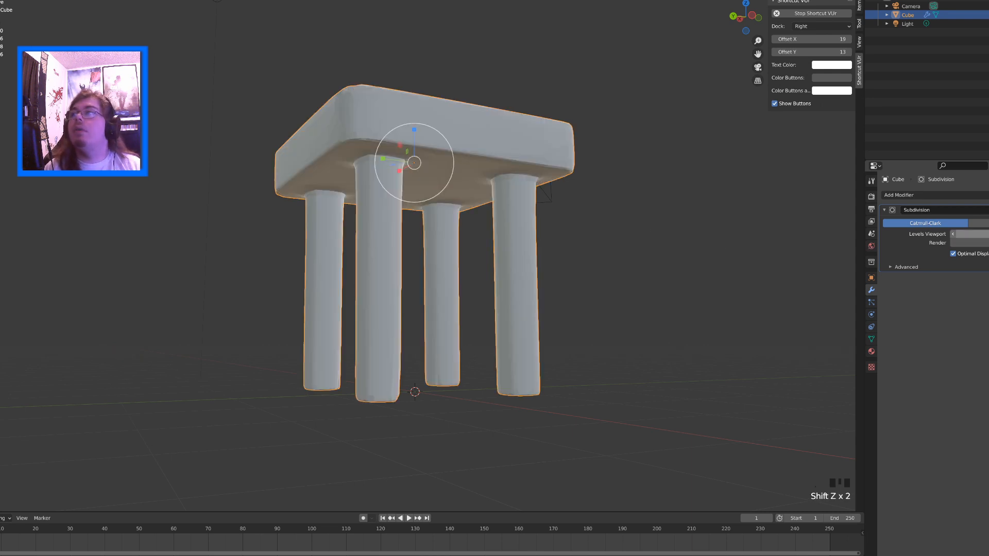
pyautogui.click(988, 234)
pyautogui.click(952, 254)
pyautogui.press('z')
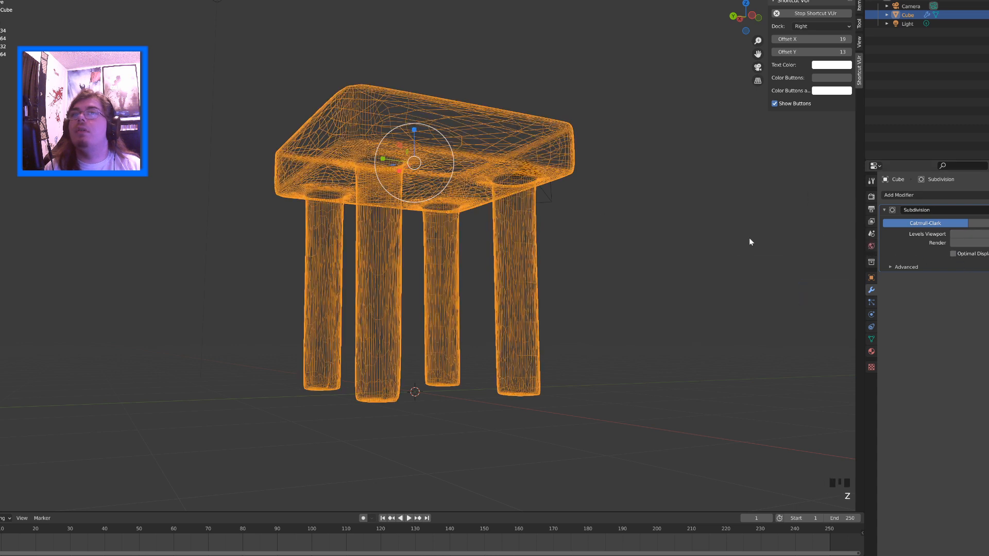
# Step the Subdivision modifier's viewport level up and back down to compare the wireframe density
pyautogui.click(952, 235)
pyautogui.click(988, 234)
pyautogui.click(988, 234)
pyautogui.click(988, 234)
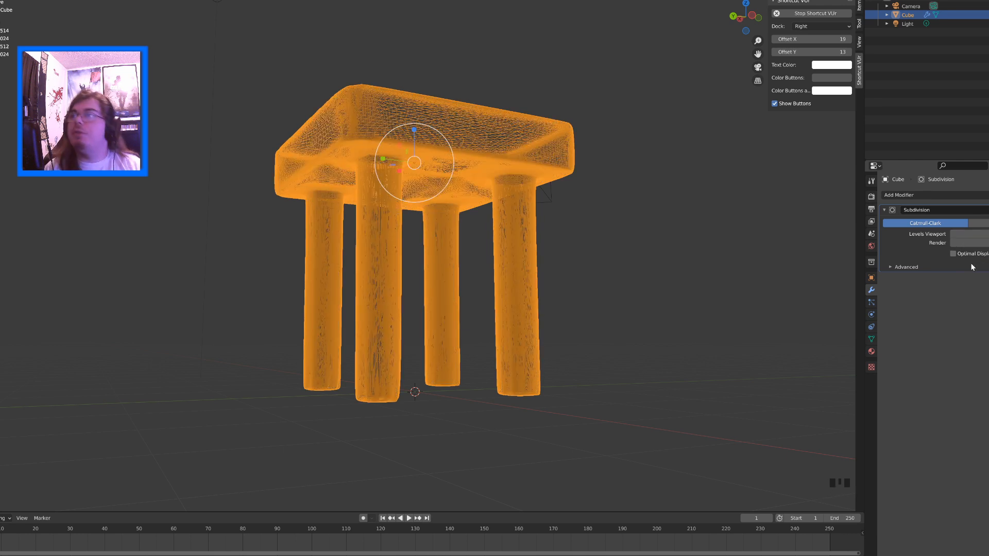
pyautogui.click(953, 234)
pyautogui.click(954, 234)
pyautogui.click(953, 234)
pyautogui.click(953, 234)
pyautogui.click(953, 234)
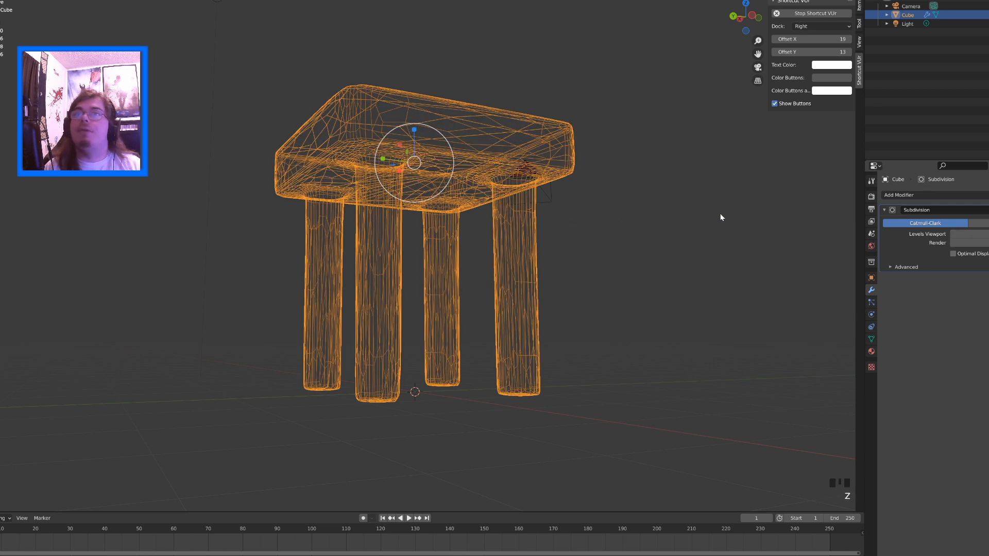
# Return the table to solid shading and remove its Subdivision modifier
pyautogui.hotkey('shift', 'z')
pyautogui.moveTo(633, 225); pyautogui.dragTo(697, 251, button='middle')
pyautogui.click(988, 210)
pyautogui.moveTo(626, 199); pyautogui.dragTo(598, 180, button='middle')
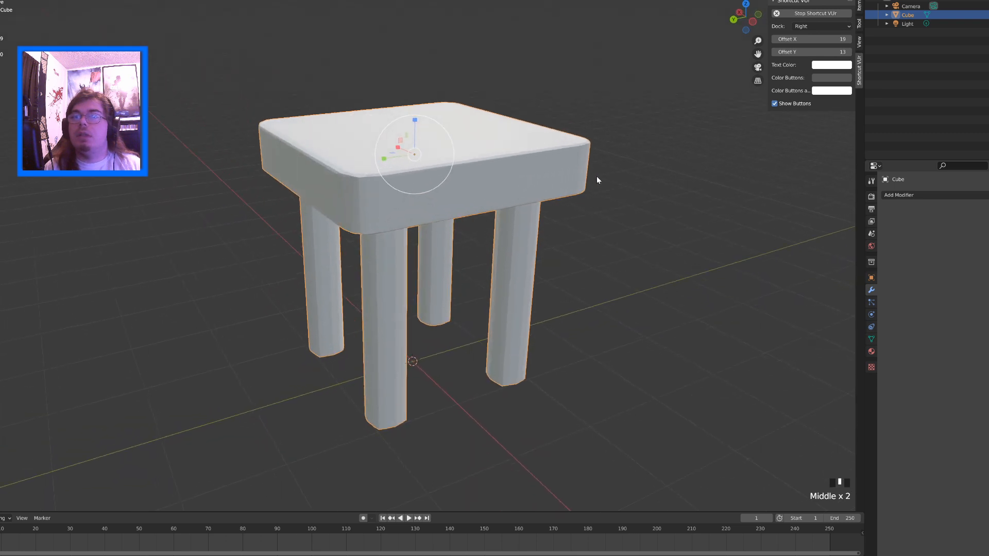